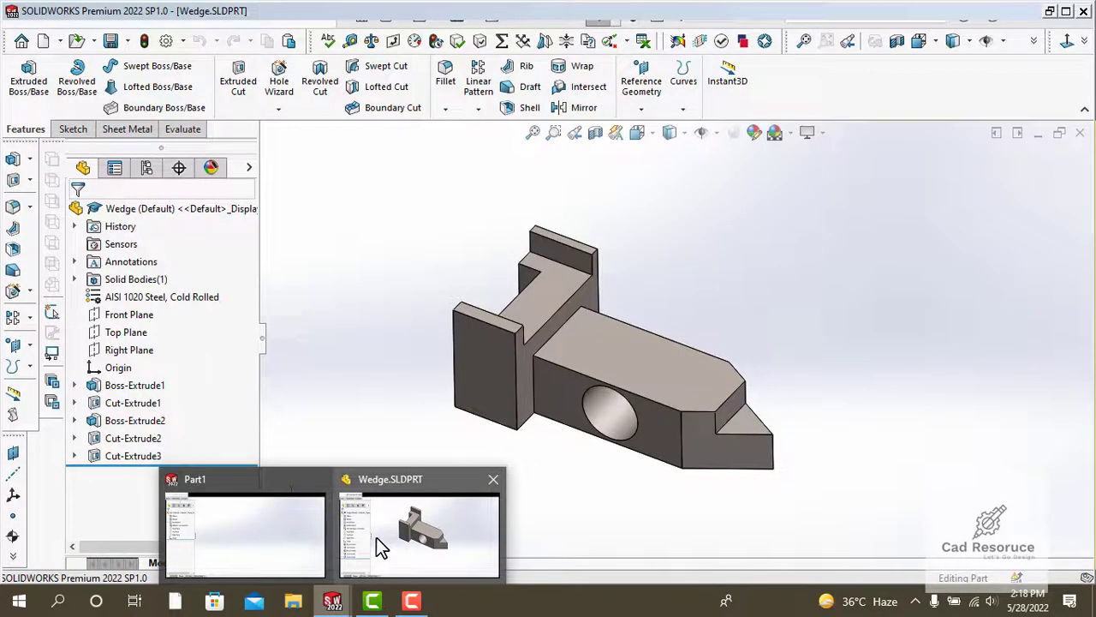
Step: Switch to the open Wedge.SLDPRT part document
click(377, 538)
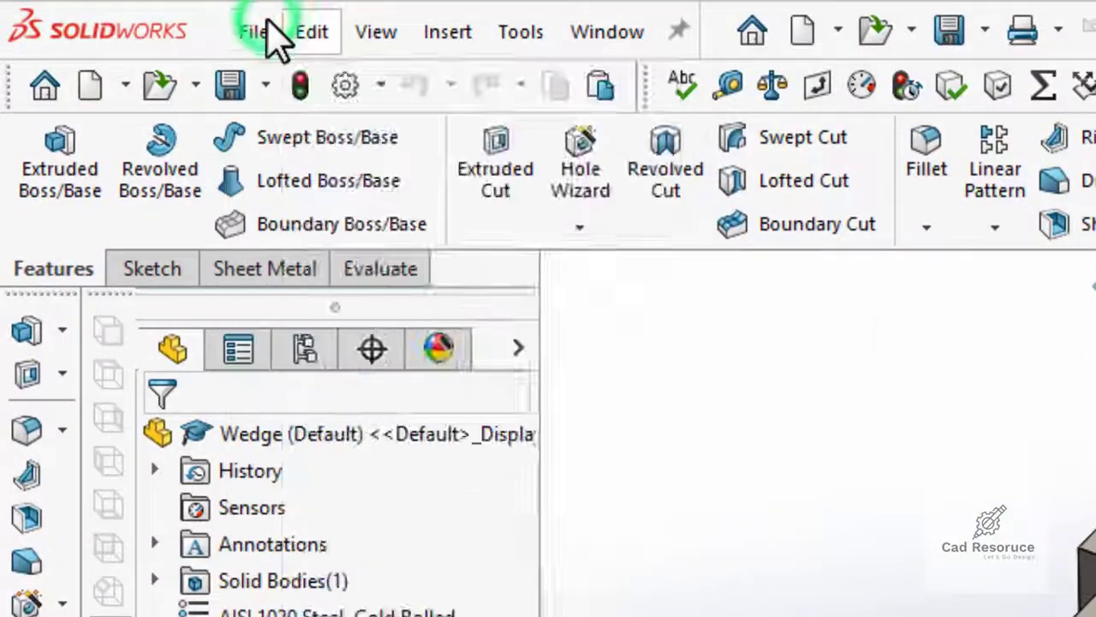
click(272, 33)
mouse_move(254, 32)
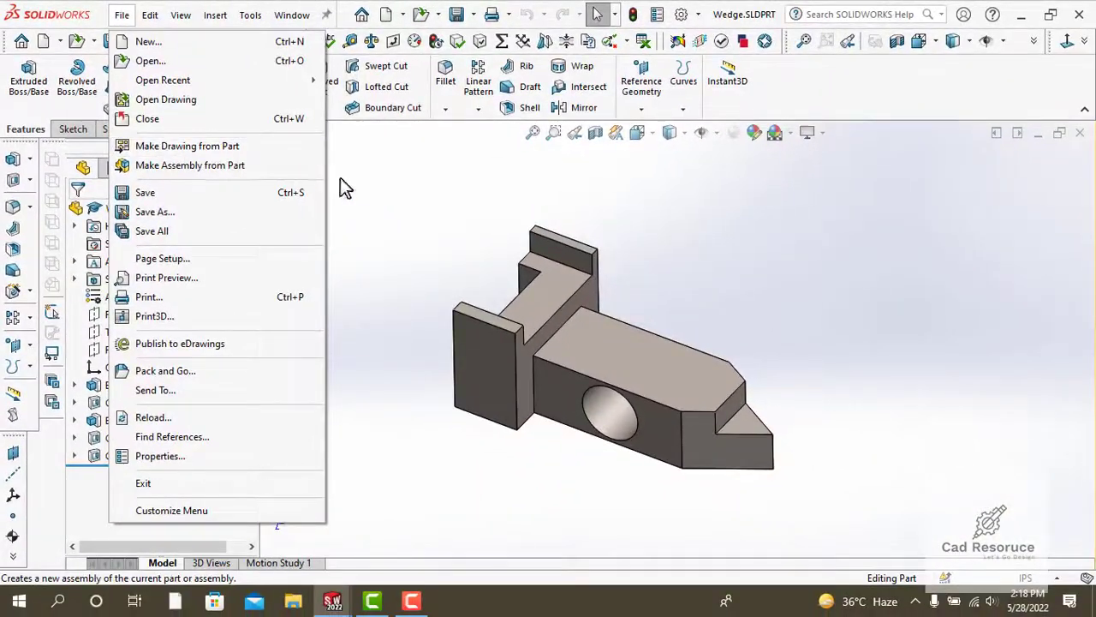
click(518, 230)
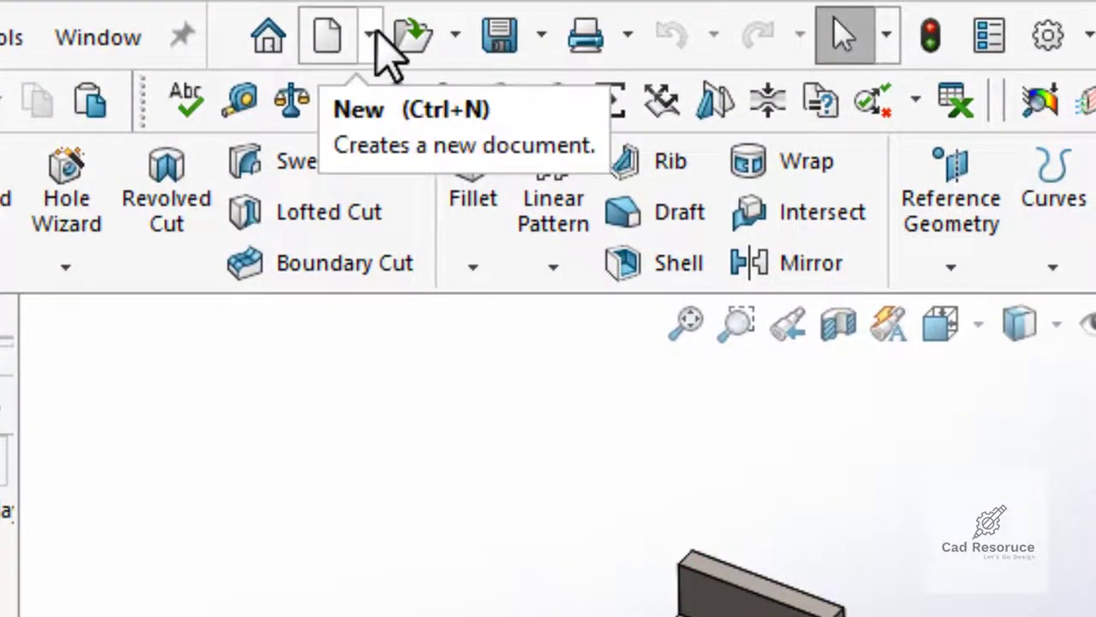
Step: Make a drawing from the Wedge part using the Drawing template and the C (ANSI) Landscape sheet size
click(374, 36)
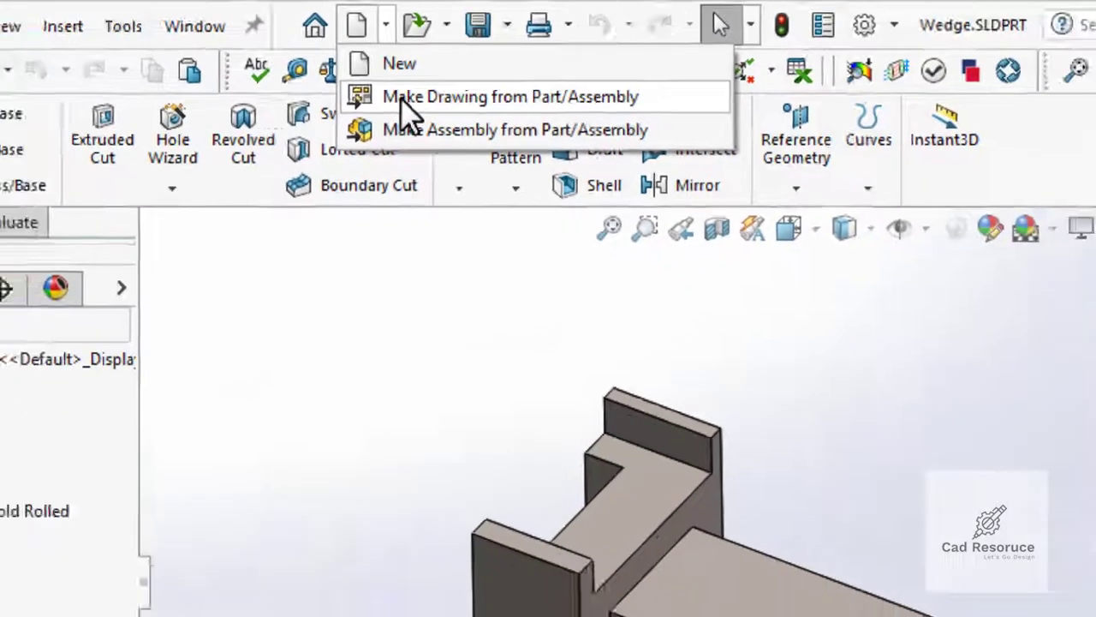
click(399, 139)
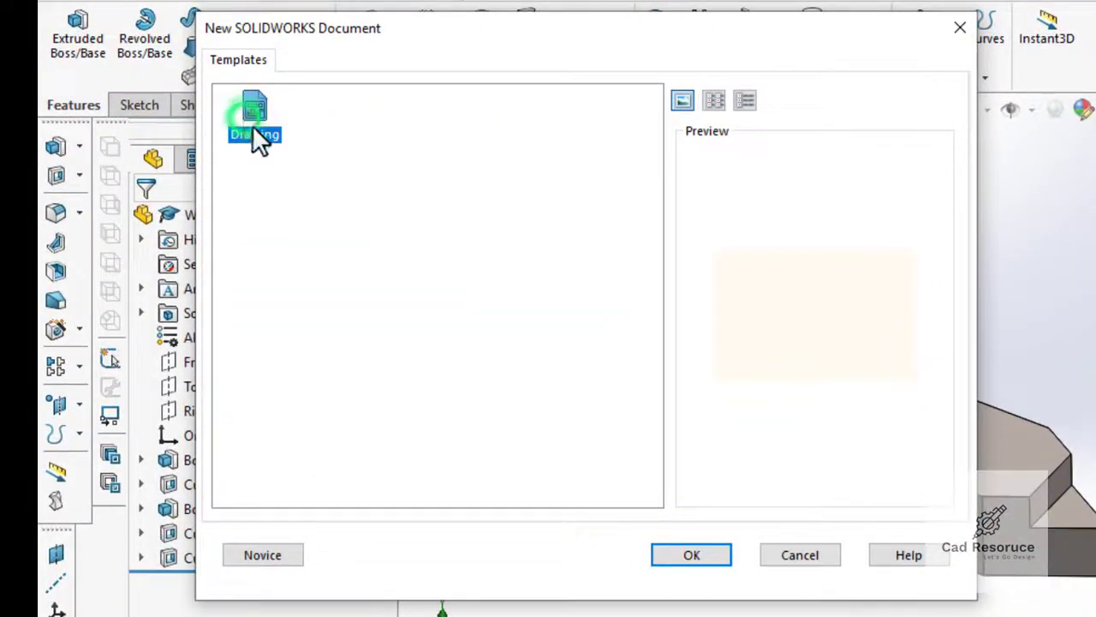
click(692, 557)
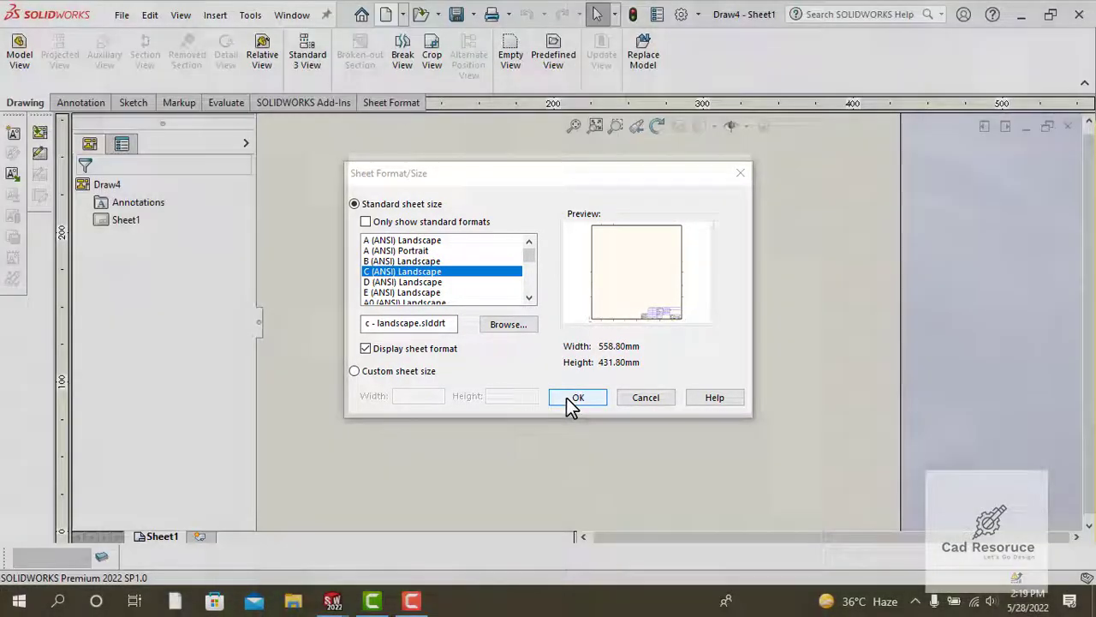
click(568, 398)
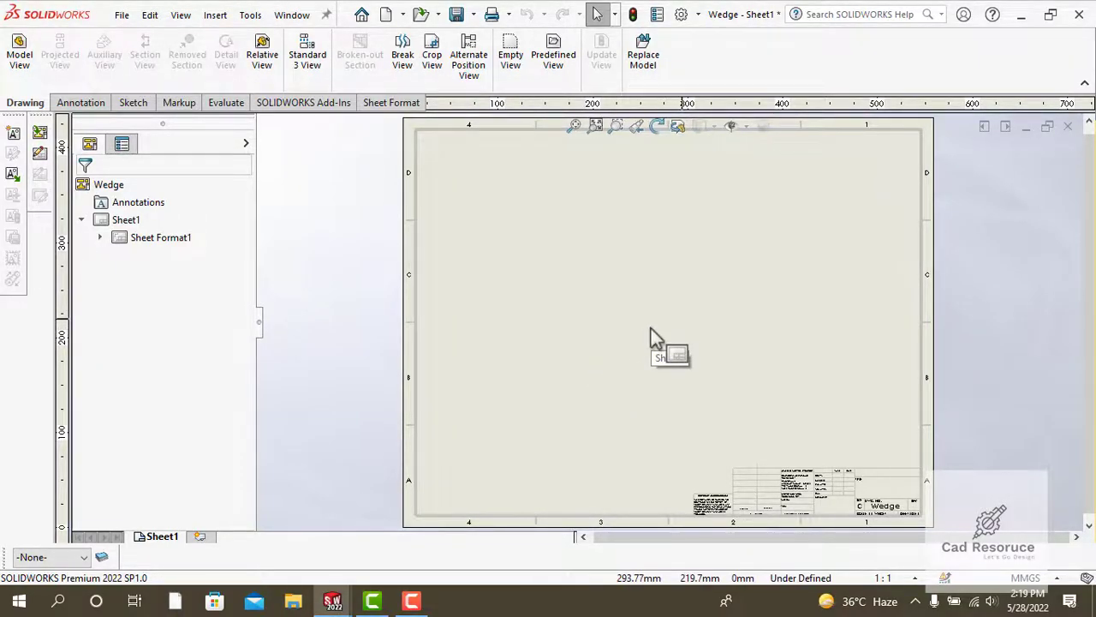
Step: Insert a model view of Wedge in front orientation in the lower-left area of the sheet
click(18, 58)
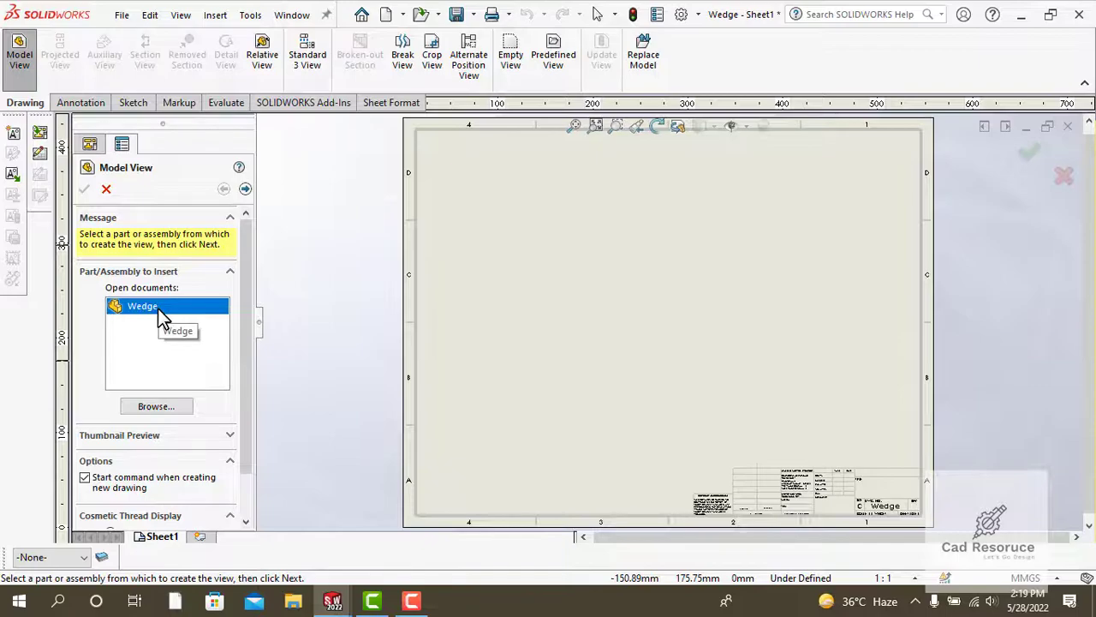
double_click(157, 309)
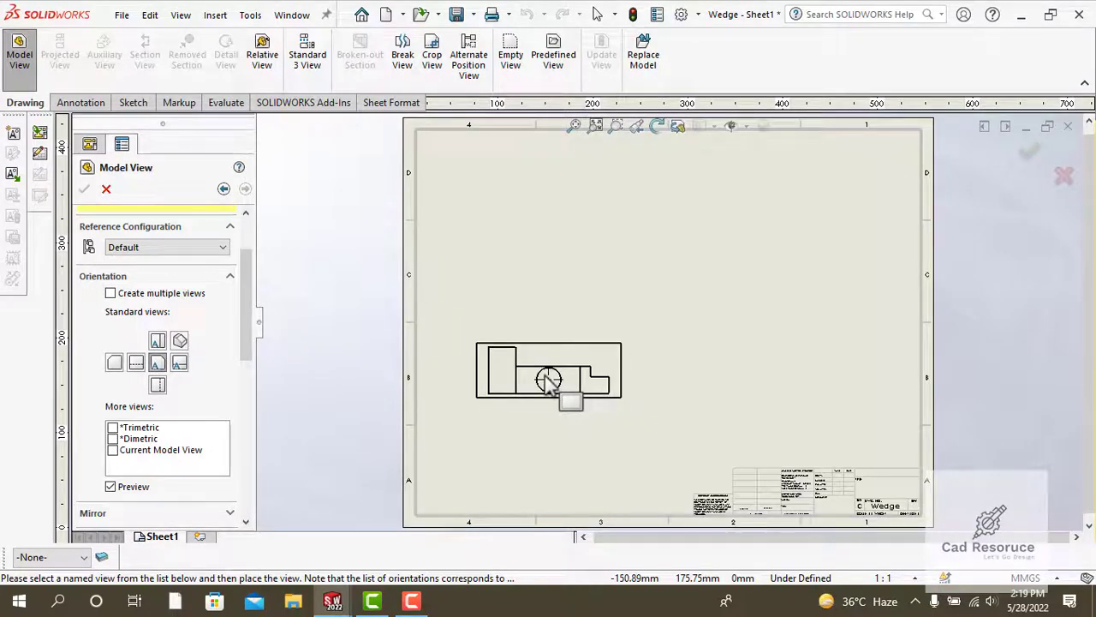
click(179, 365)
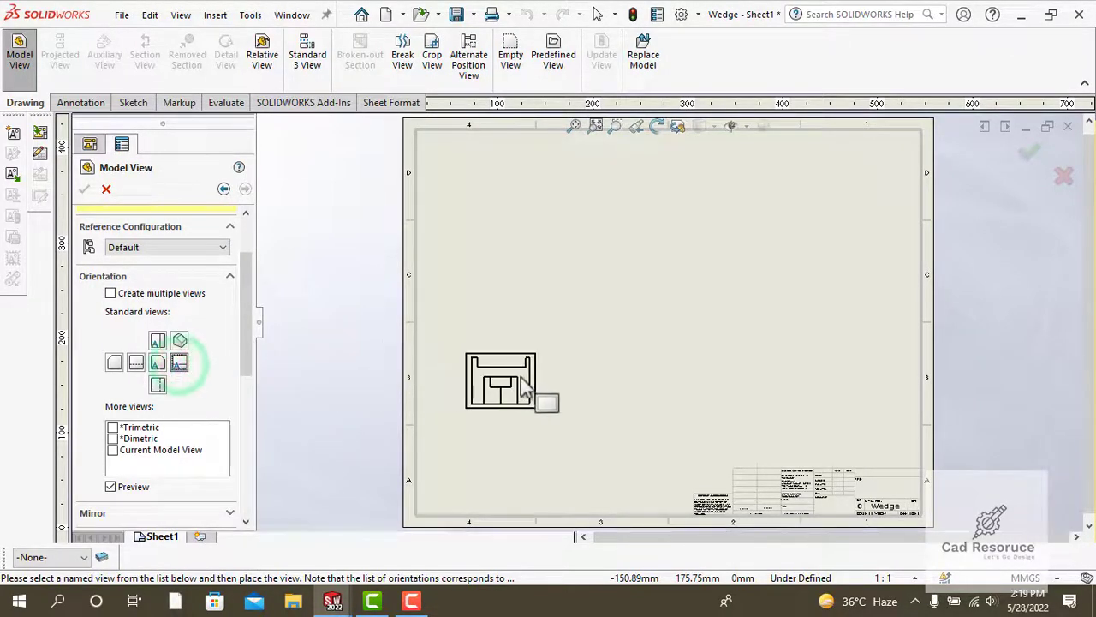
click(159, 364)
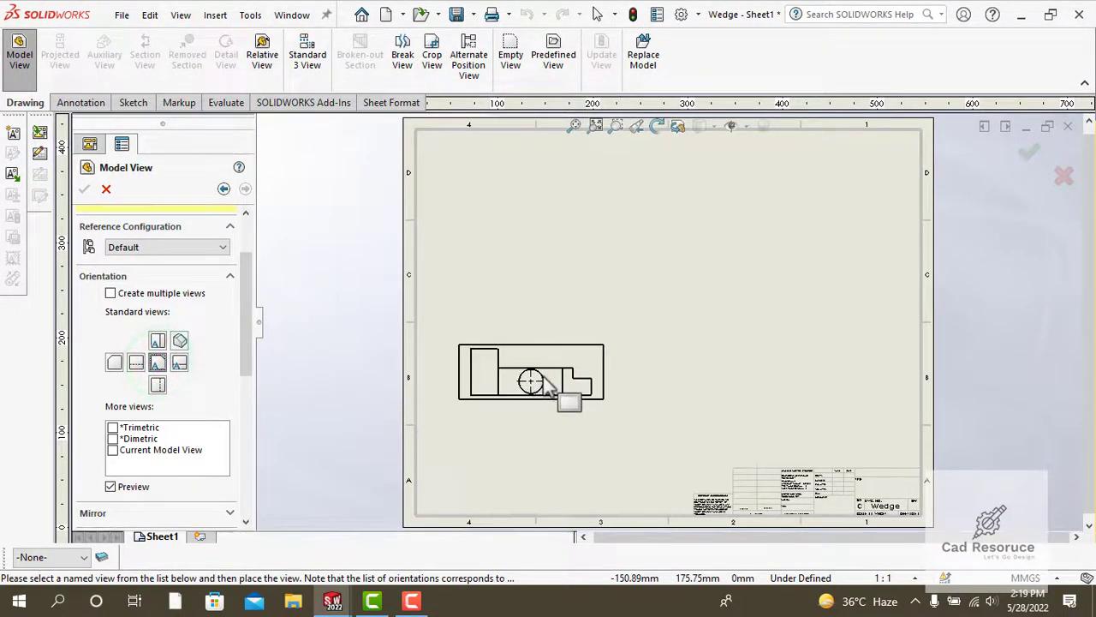
click(543, 384)
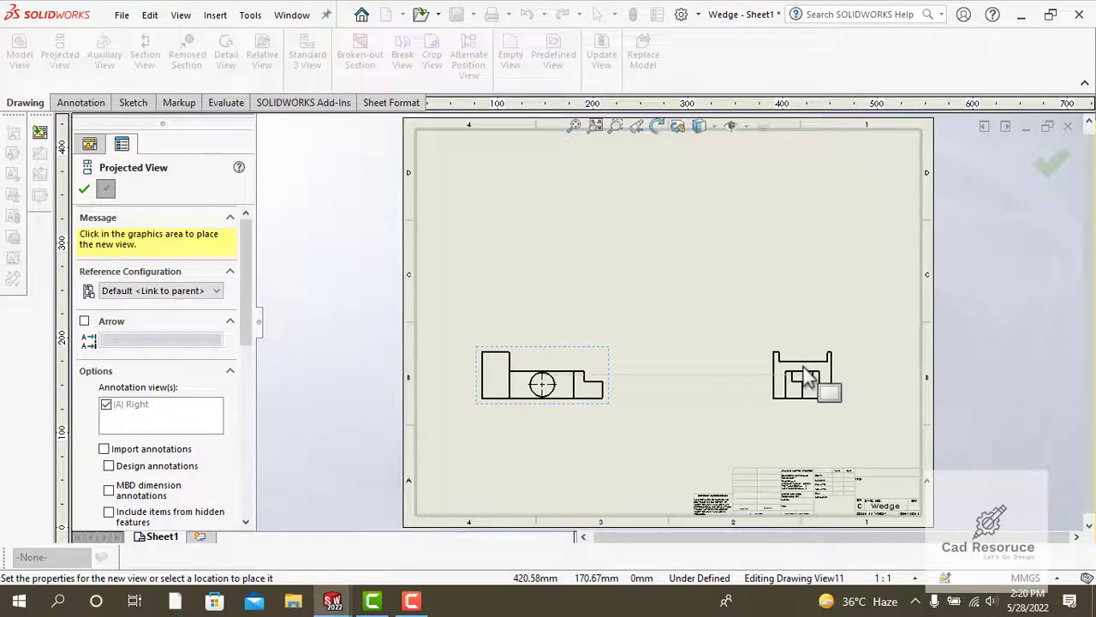
Step: Place projected right, isometric and top views from the front view, with the top view directly above it
click(810, 377)
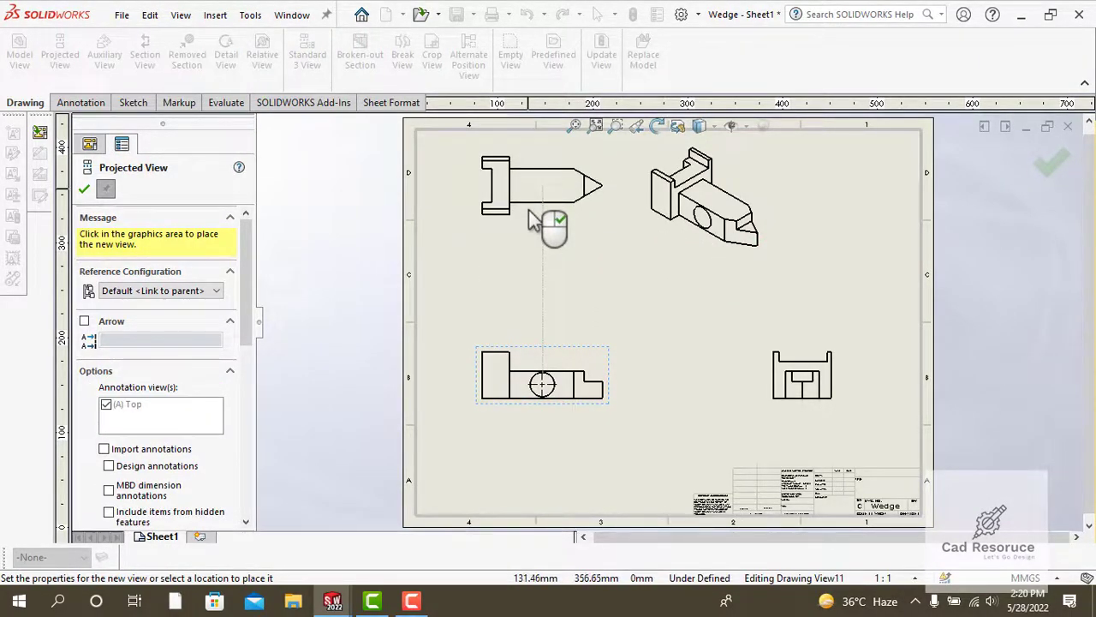
click(531, 207)
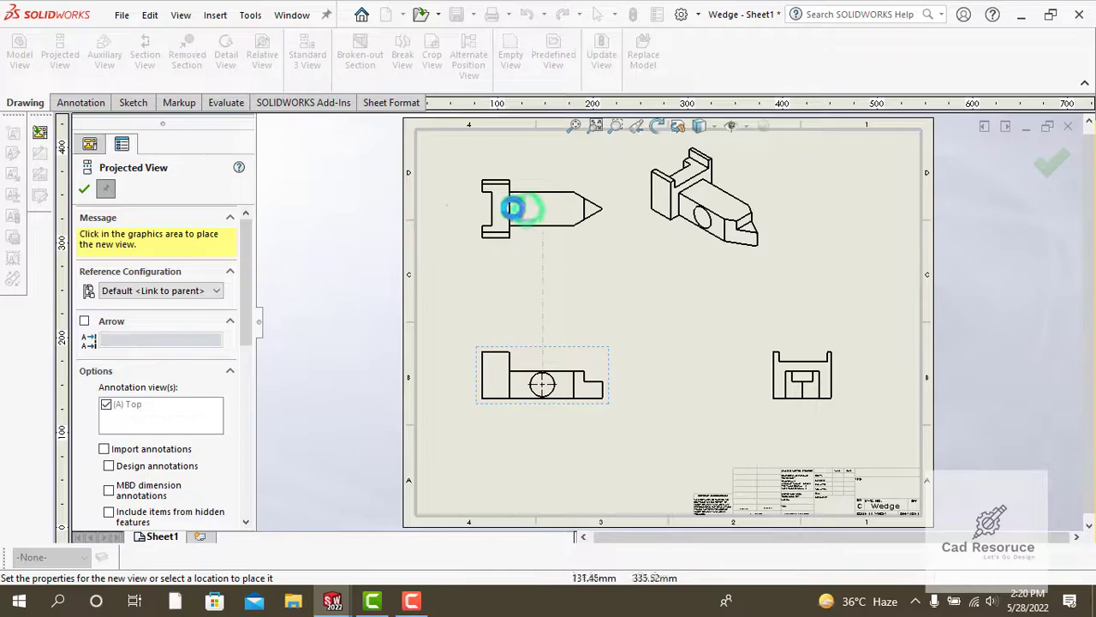
click(85, 189)
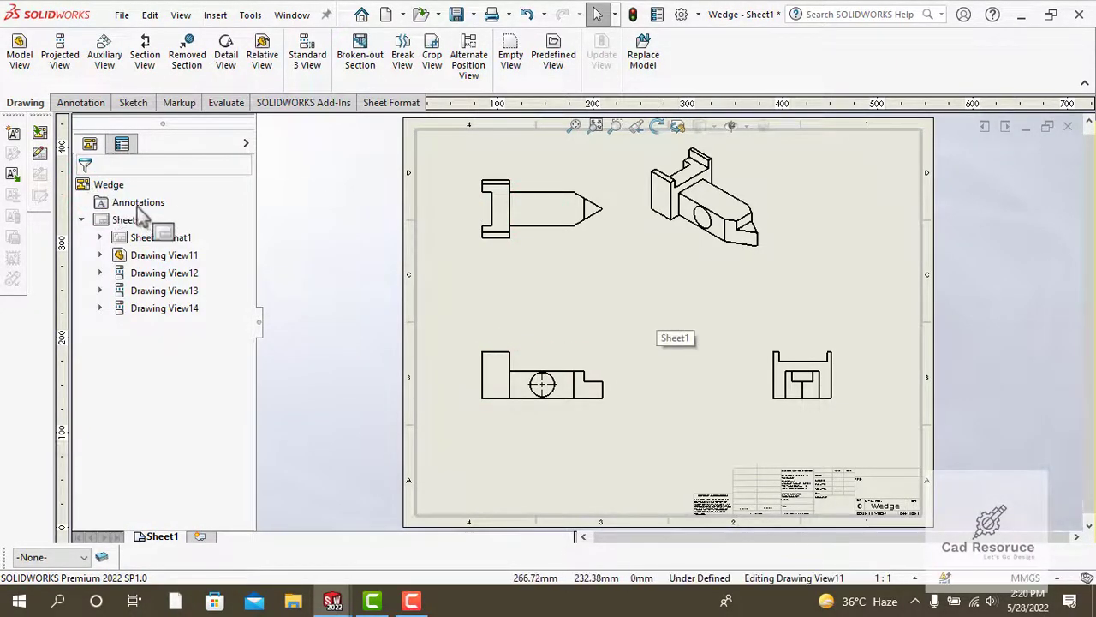
Step: Move the front view slightly down and the isometric view toward the sheet's upper-right corner
click(534, 348)
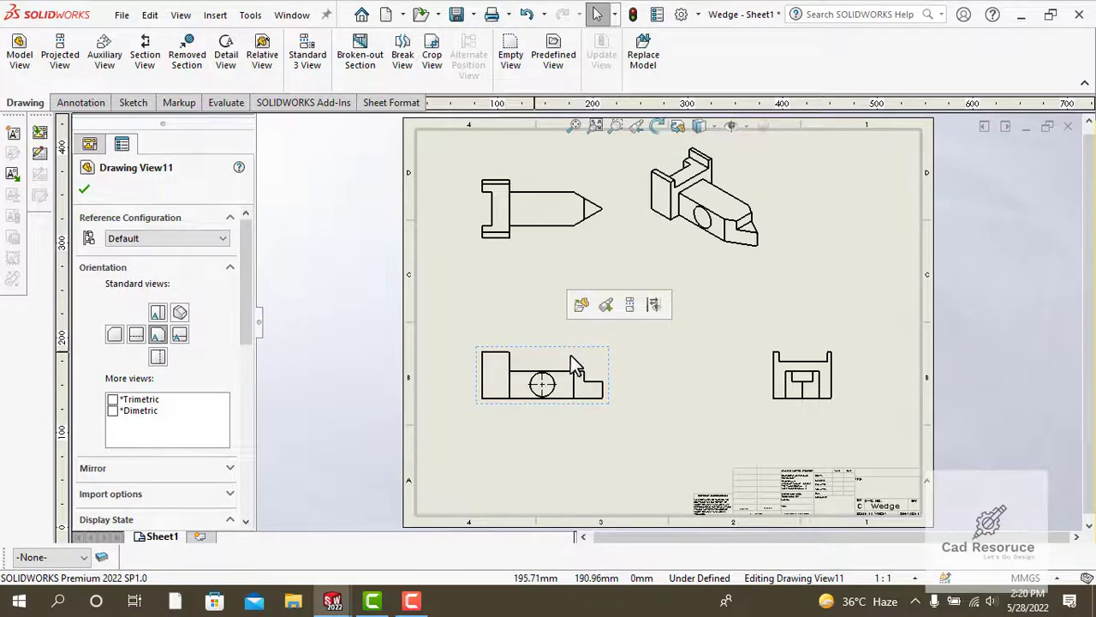
mouse_move(589, 353)
mouse_down()
mouse_move(608, 281)
mouse_move(603, 348)
mouse_move(603, 335)
mouse_move(655, 346)
mouse_move(605, 334)
mouse_move(602, 372)
mouse_move(653, 358)
mouse_move(651, 307)
mouse_move(637, 297)
mouse_move(591, 318)
mouse_move(619, 339)
mouse_move(586, 325)
mouse_move(587, 306)
mouse_move(620, 339)
mouse_move(573, 345)
mouse_move(588, 369)
mouse_up()
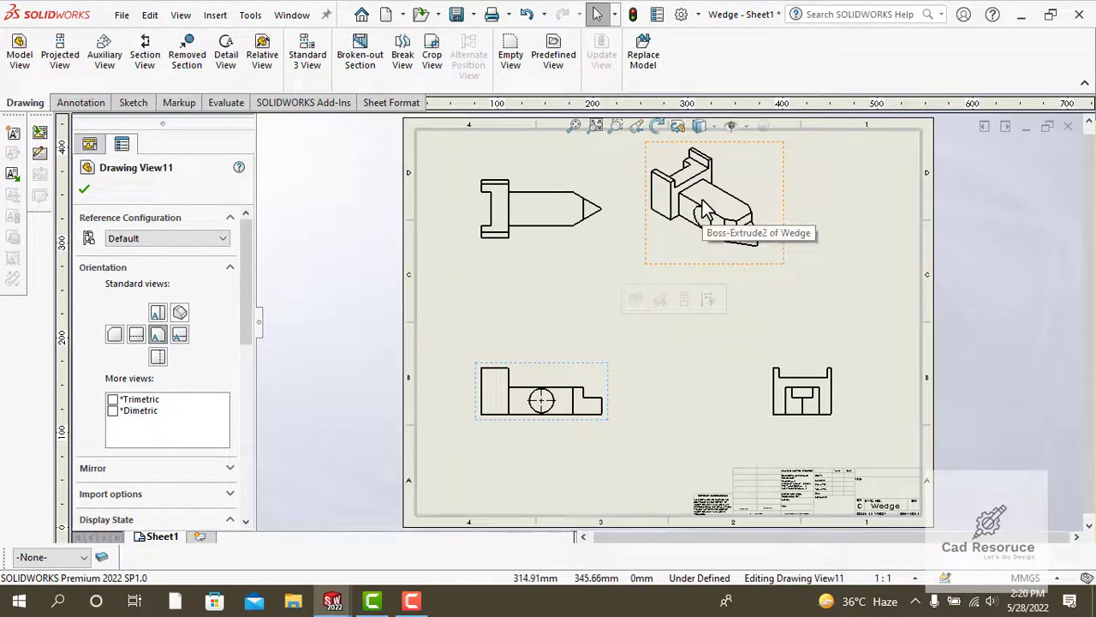
click(771, 214)
drag(762, 143, 869, 169)
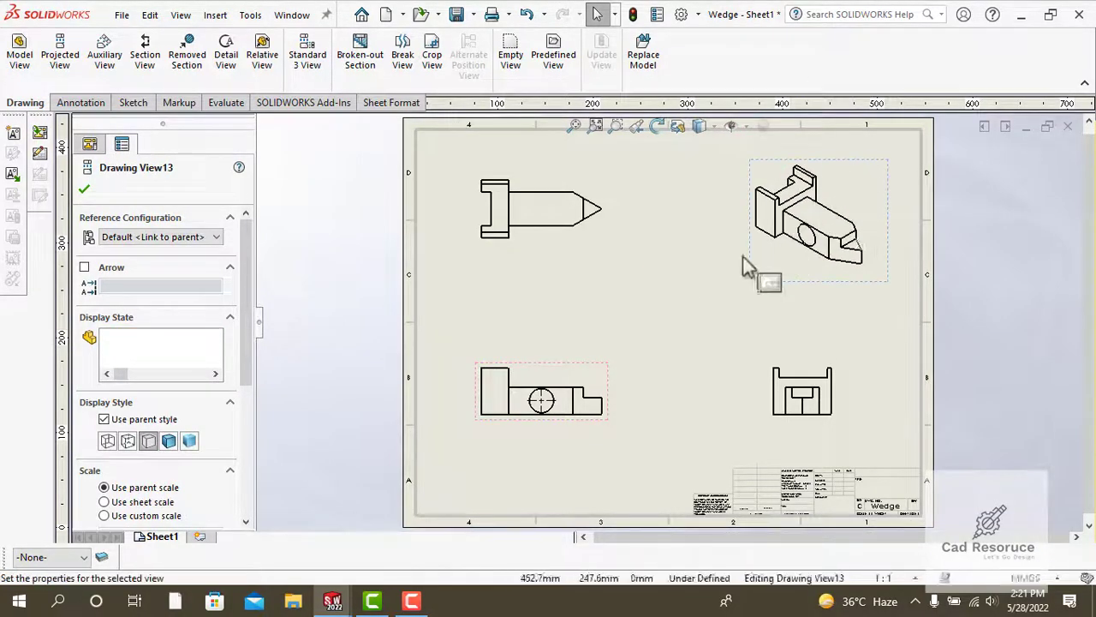
click(670, 315)
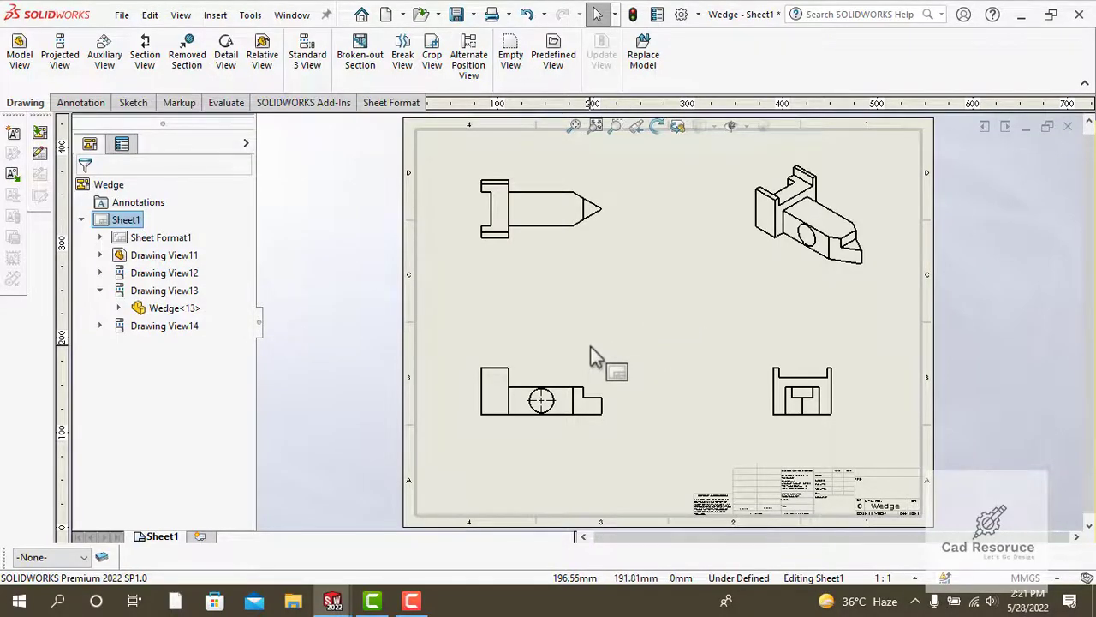
Step: Add a smart dimension for the wedge's overall length below the front view
click(81, 105)
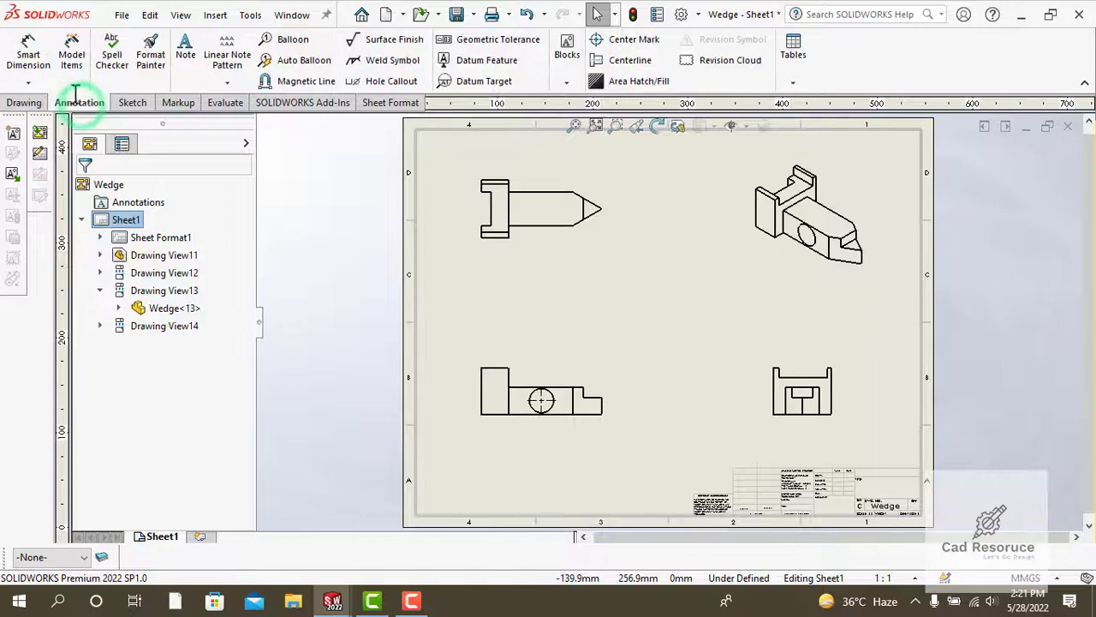
click(33, 49)
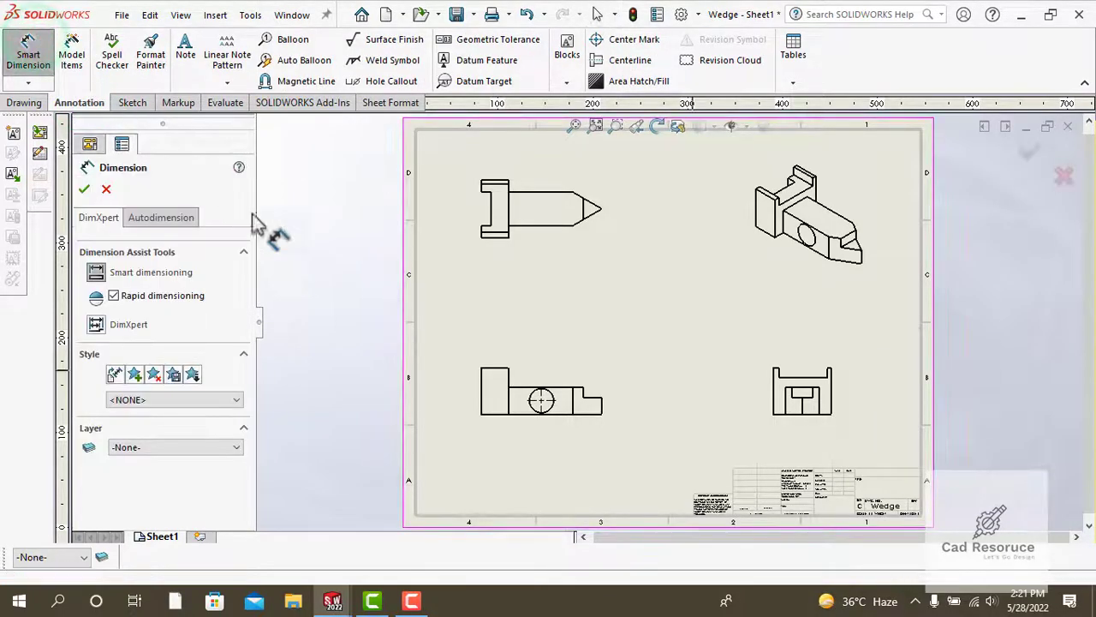
scroll(532, 452, down, 4)
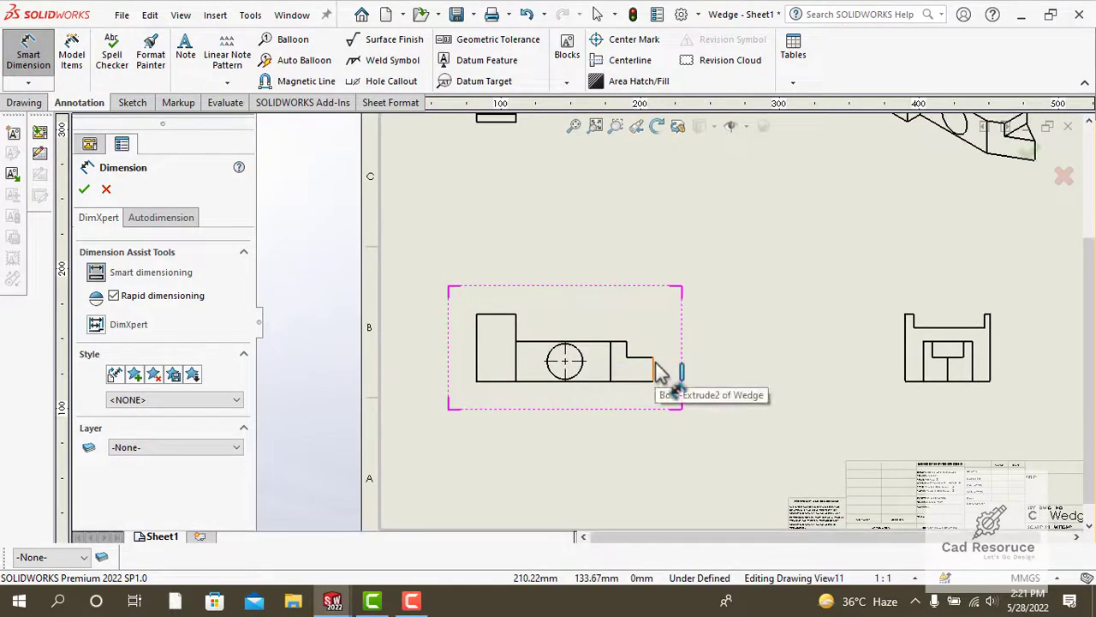
click(655, 367)
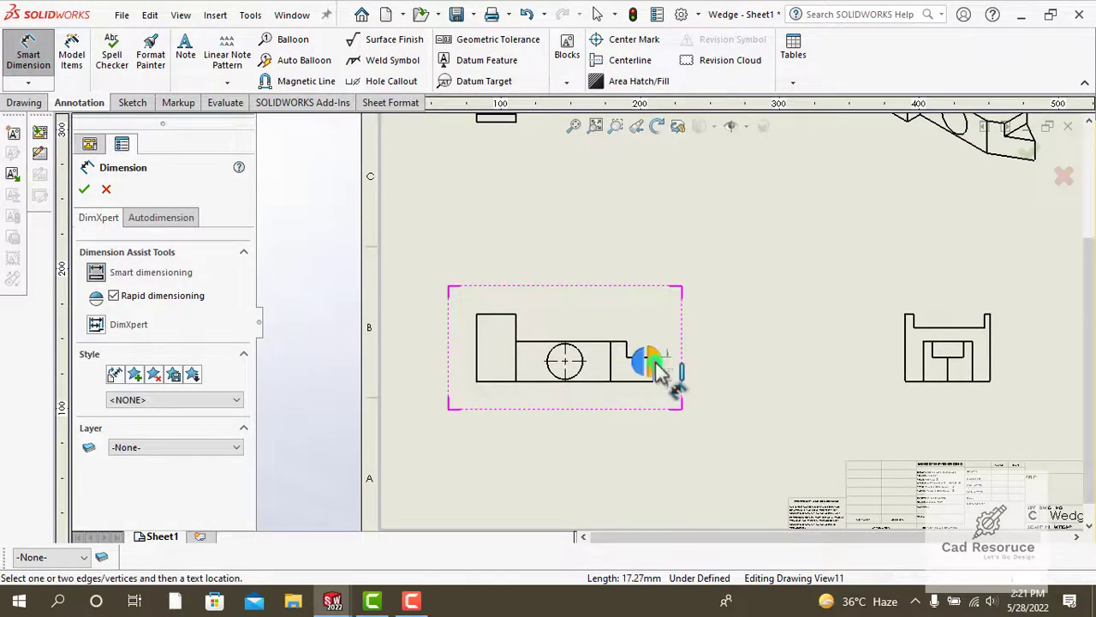
click(477, 366)
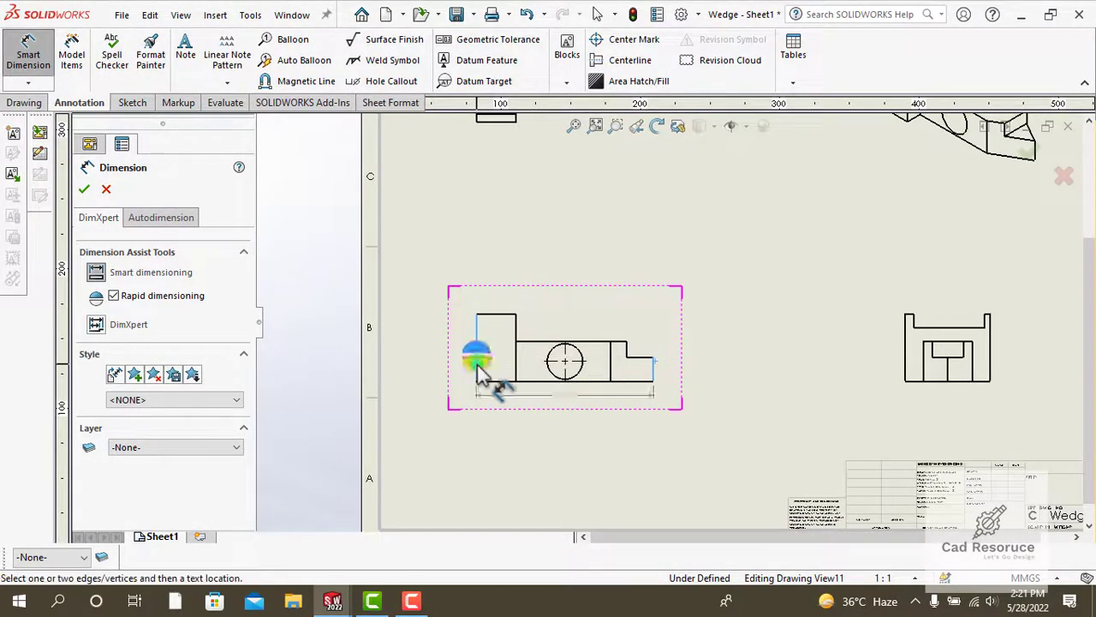
click(562, 421)
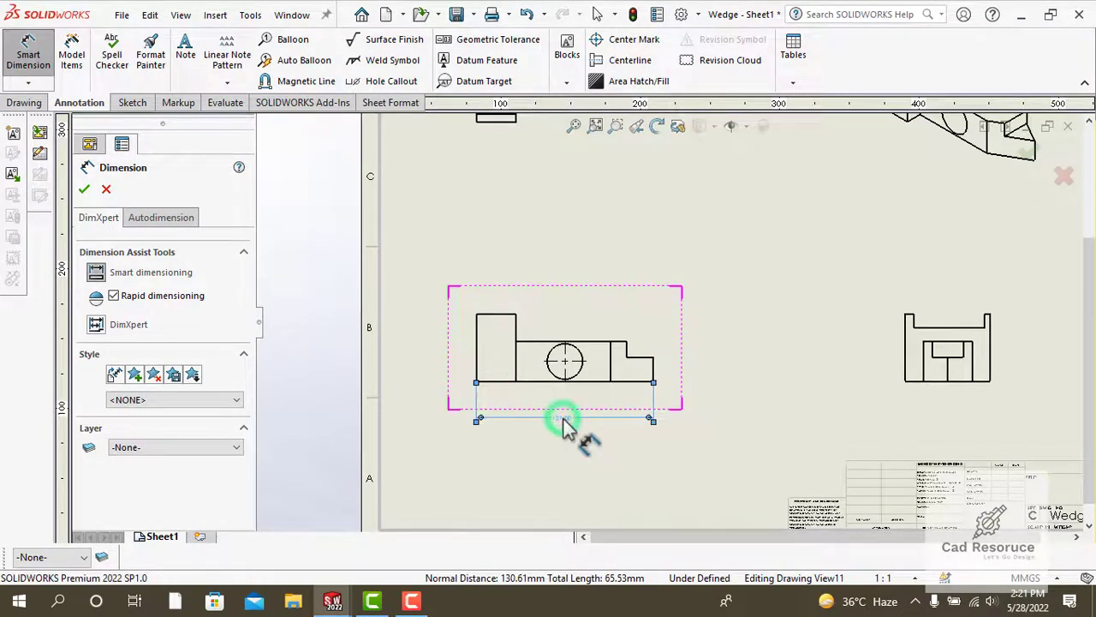
Step: Dimension the hole's diameter above the front view and the full height of the tall end block beside it
click(583, 364)
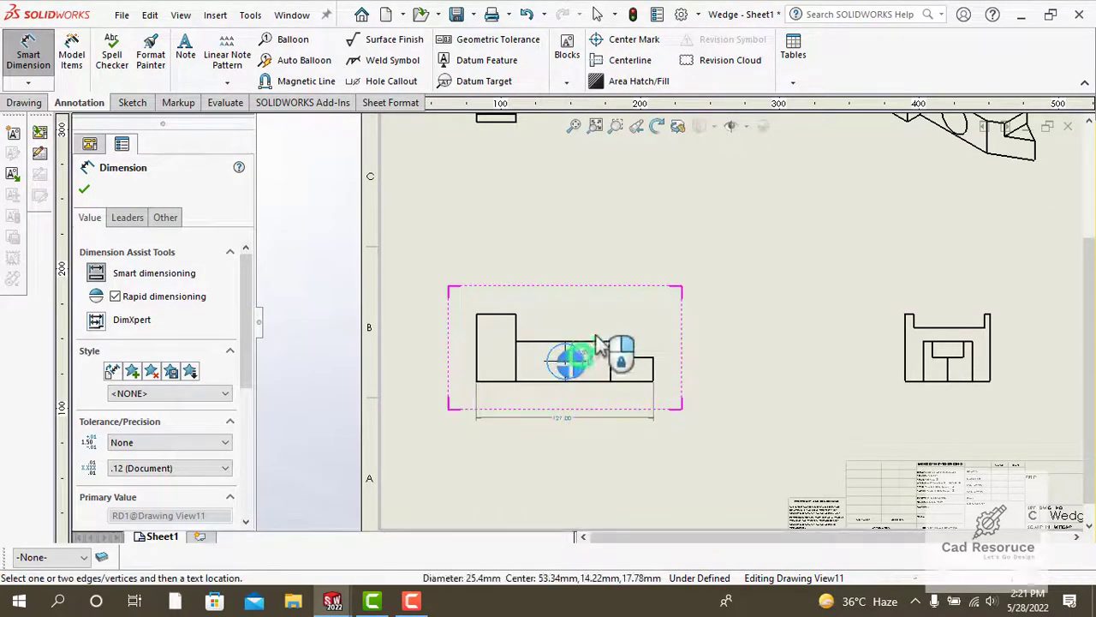
click(609, 325)
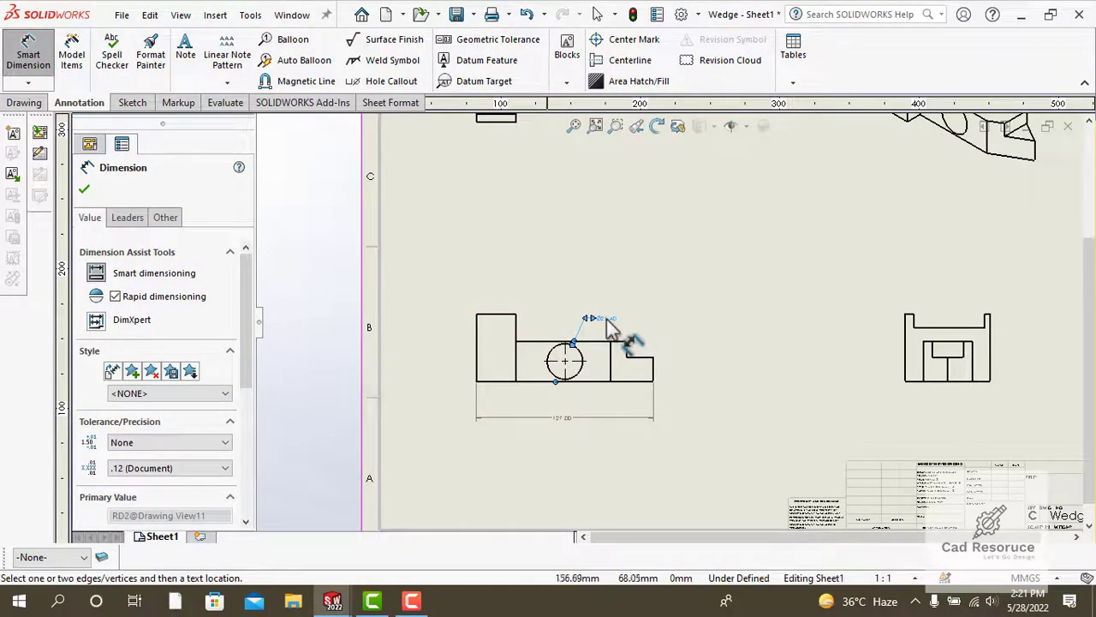
scroll(610, 368, down, 5)
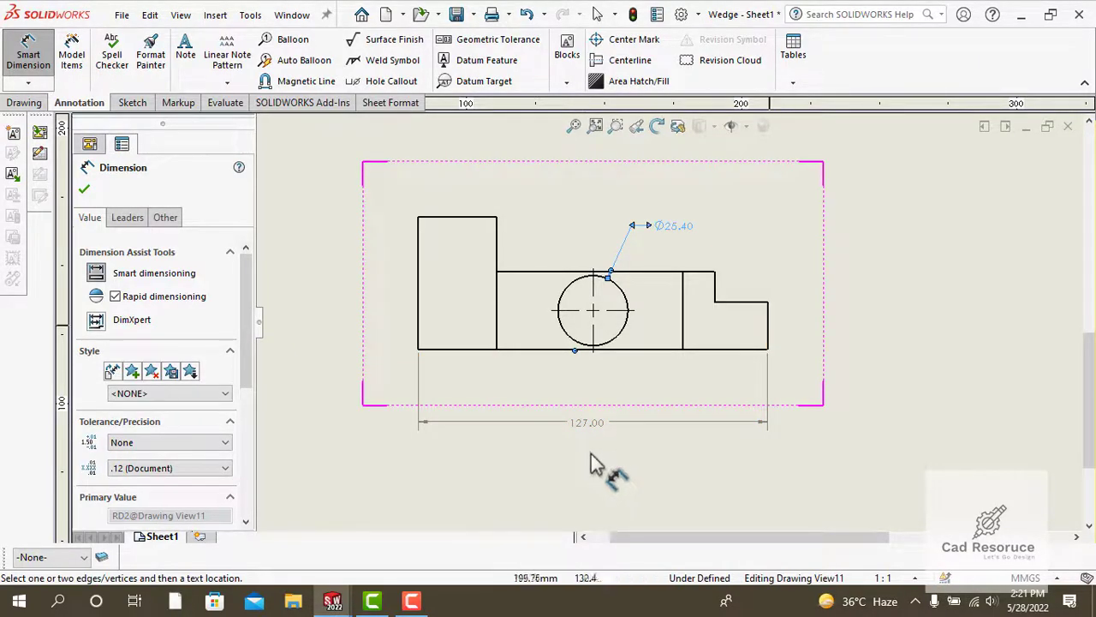
click(418, 270)
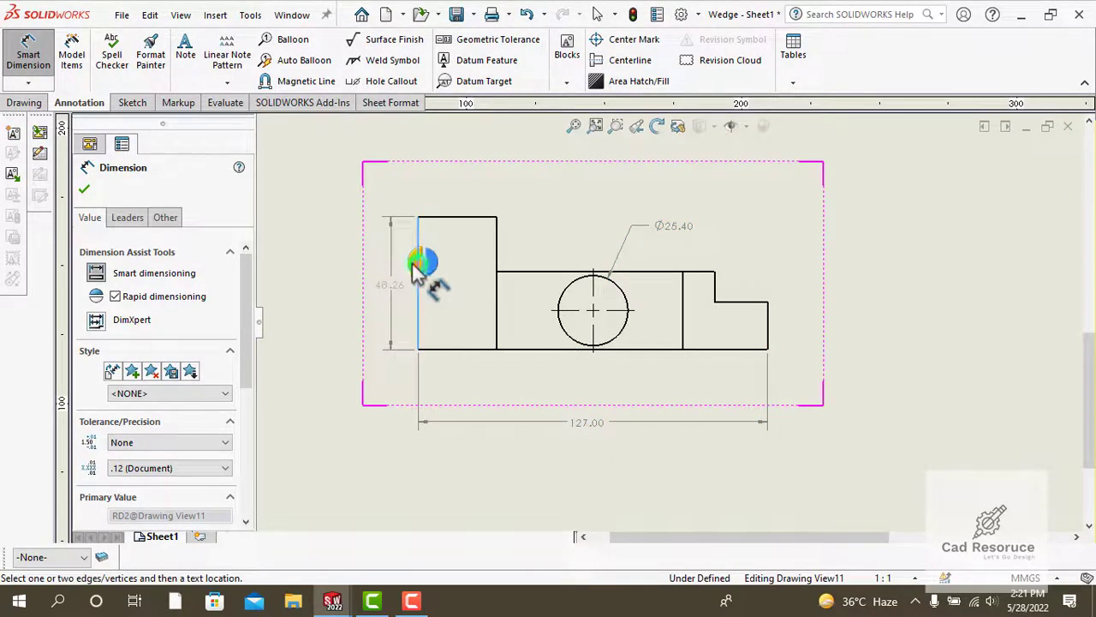
click(343, 281)
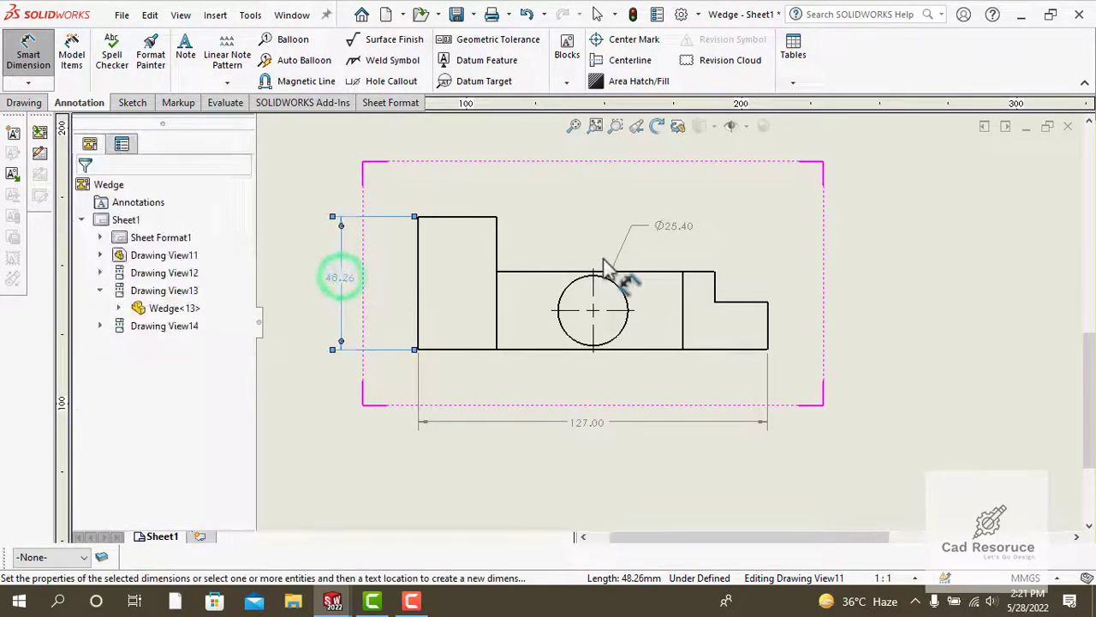
key(z)
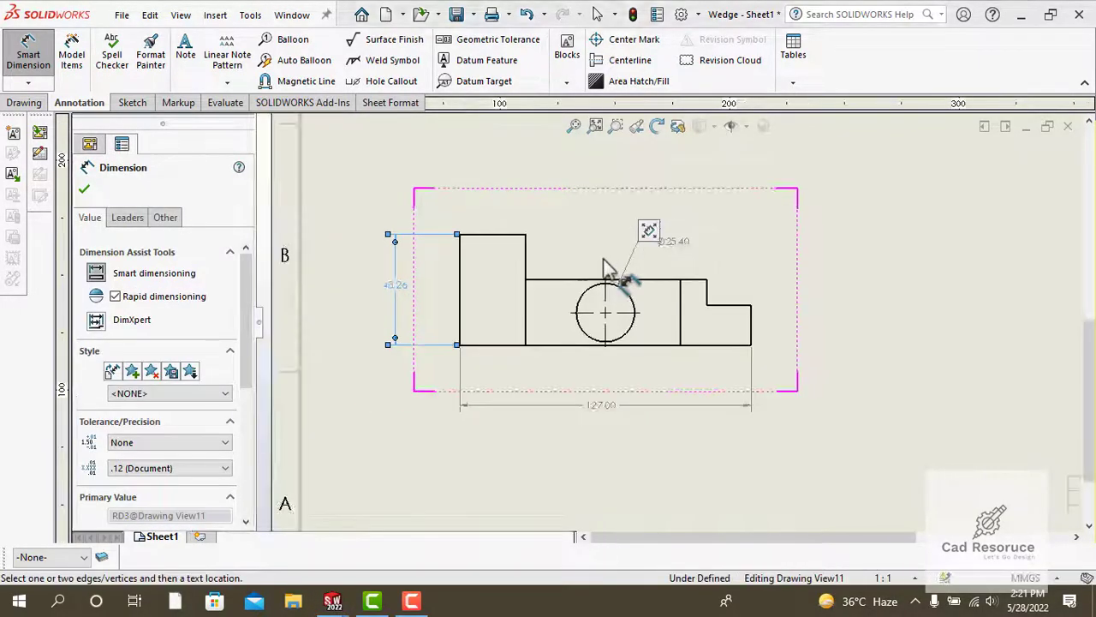
click(85, 191)
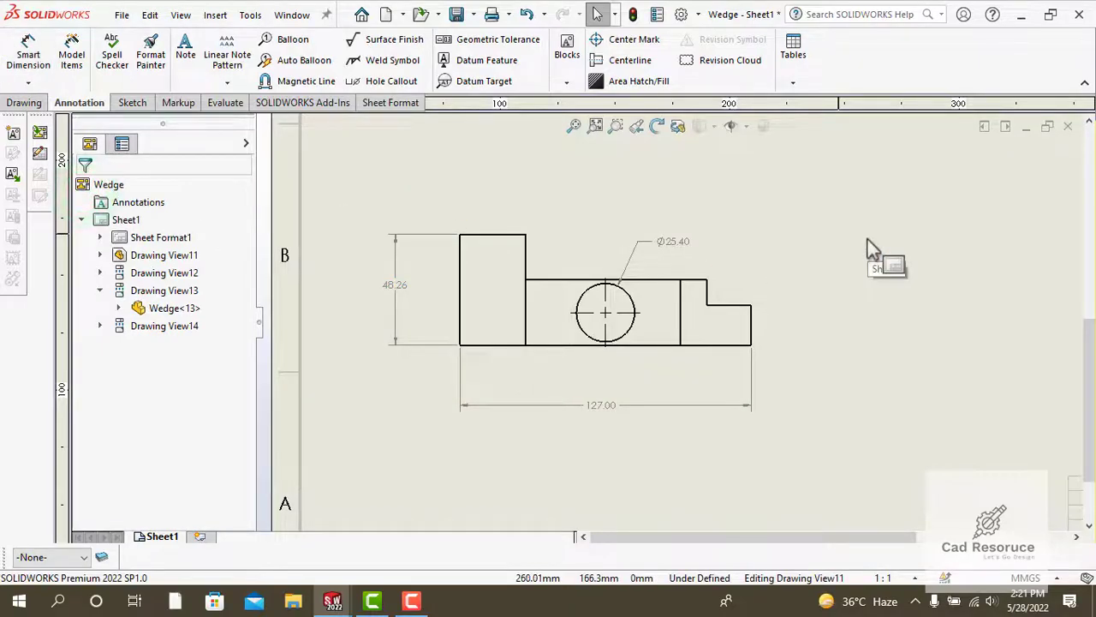
Step: Give the tall end block's height dimension in the front view its own font with a text height of 5 mm
click(393, 294)
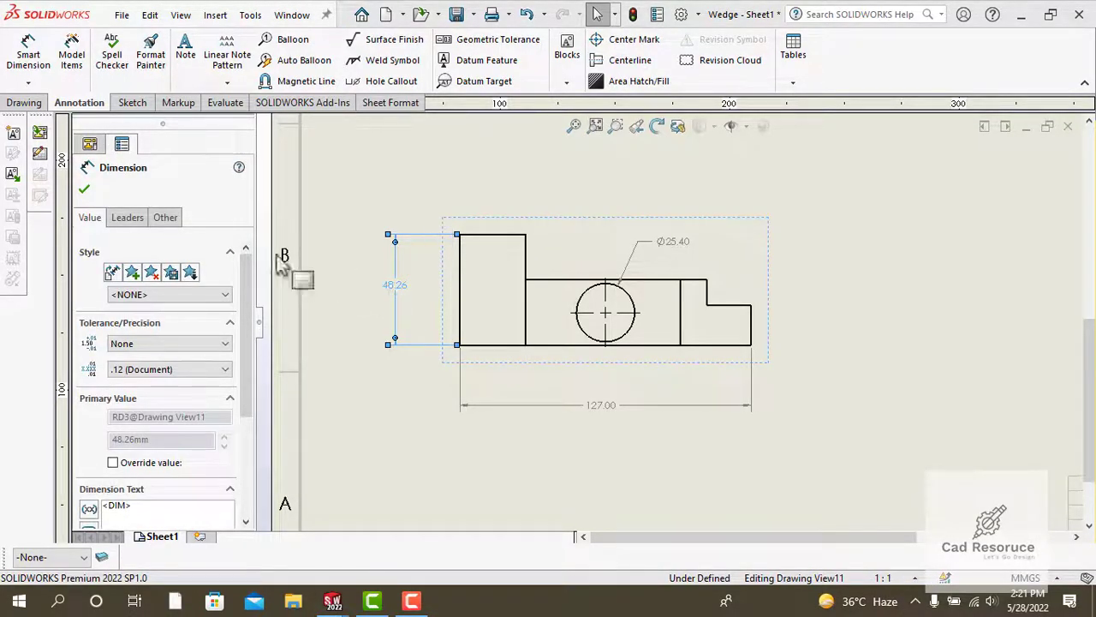
click(165, 219)
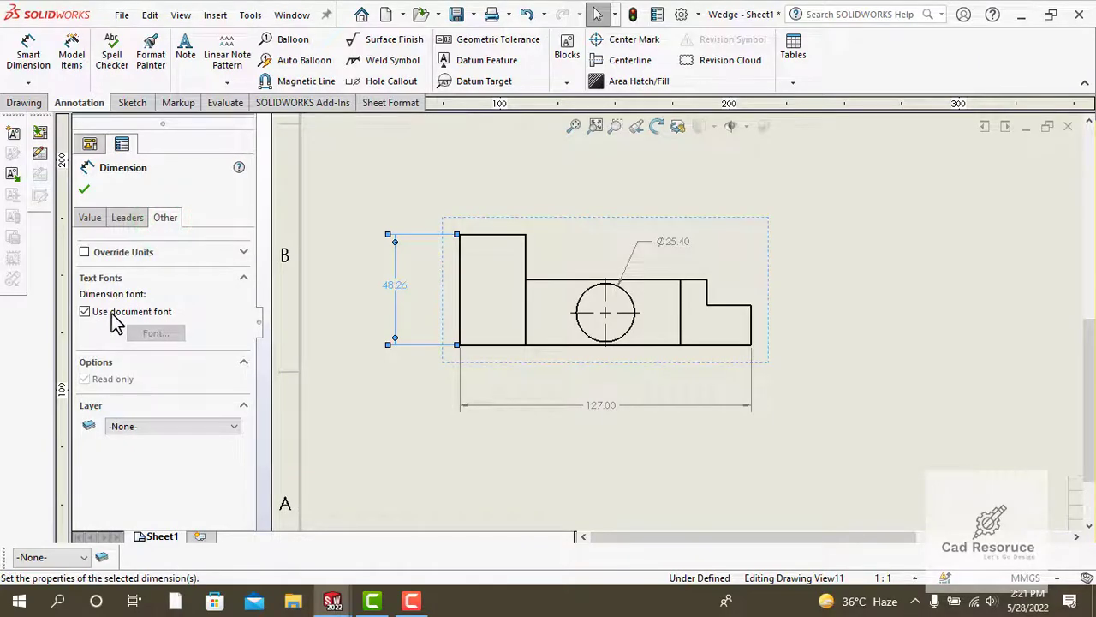
click(86, 312)
click(154, 334)
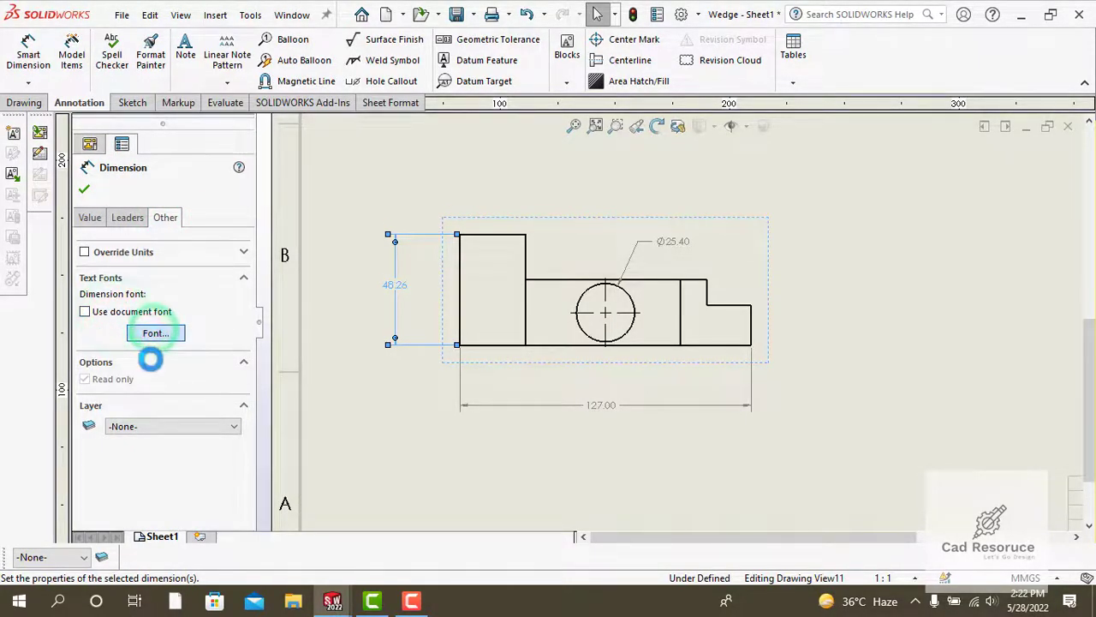
double_click(634, 225)
text(5)
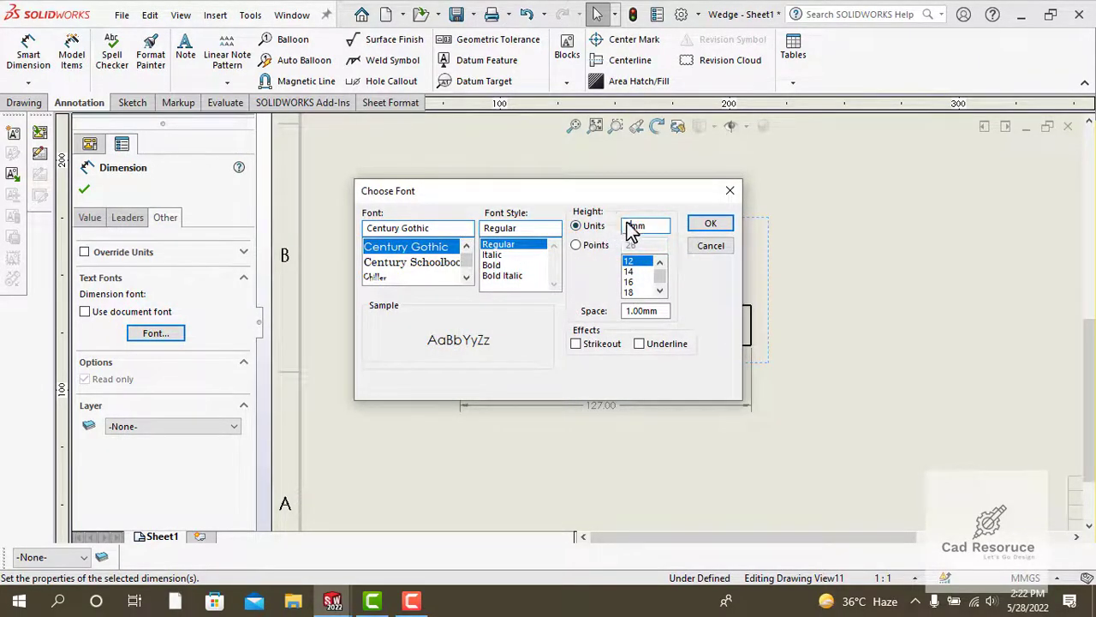
click(710, 224)
click(416, 417)
drag(434, 289, 396, 285)
click(386, 158)
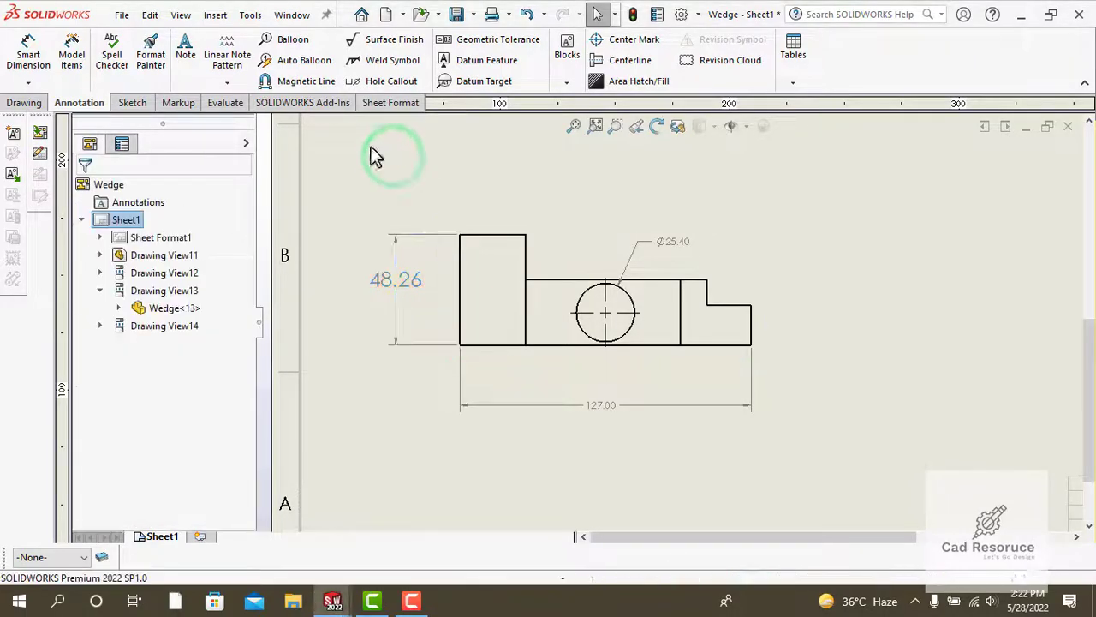
Step: Copy the height dimension's format to the hole diameter and overall length dimensions with Format Painter
click(152, 47)
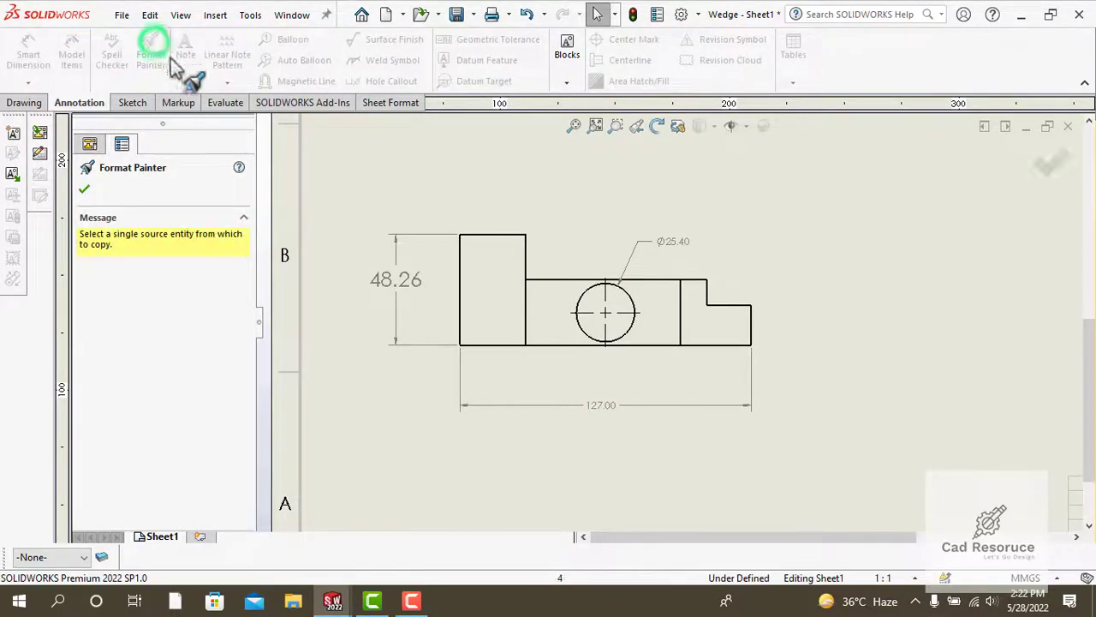
click(395, 283)
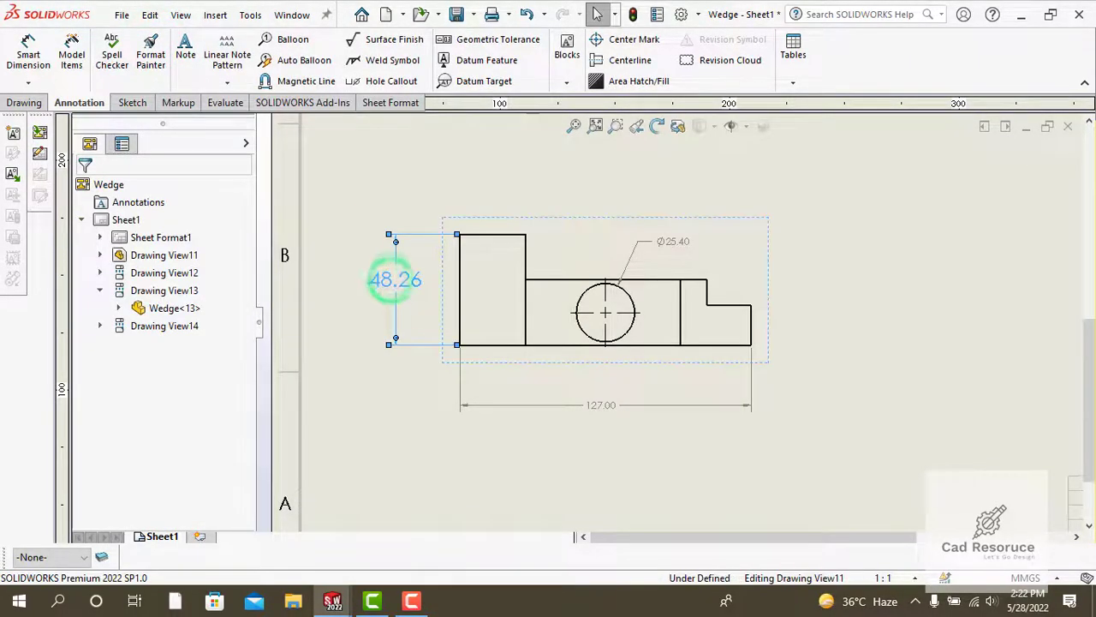
click(147, 60)
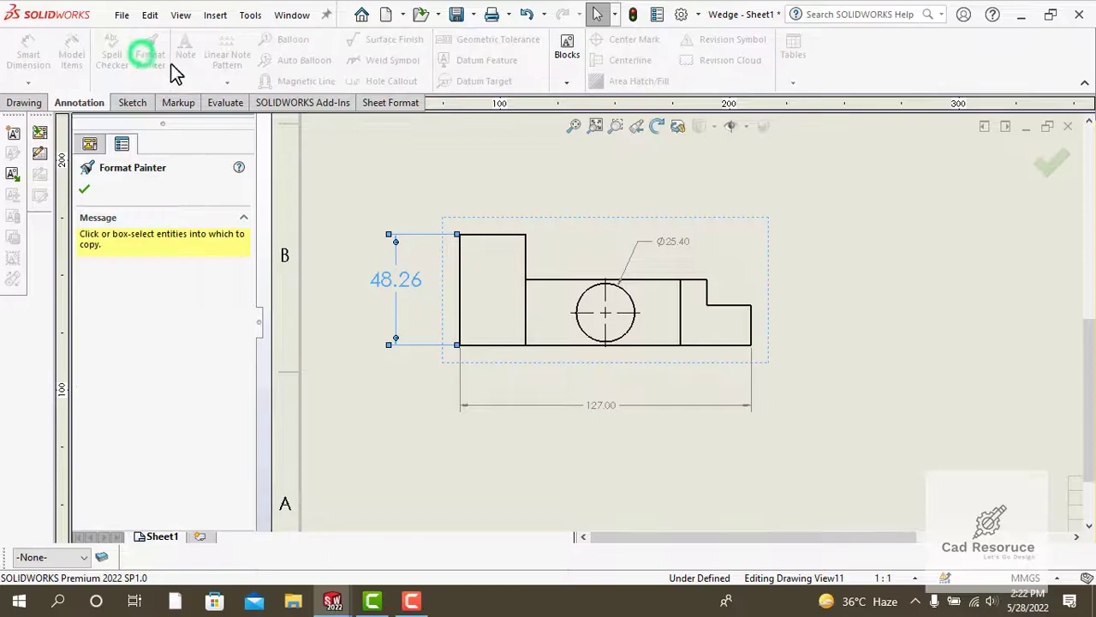
click(677, 244)
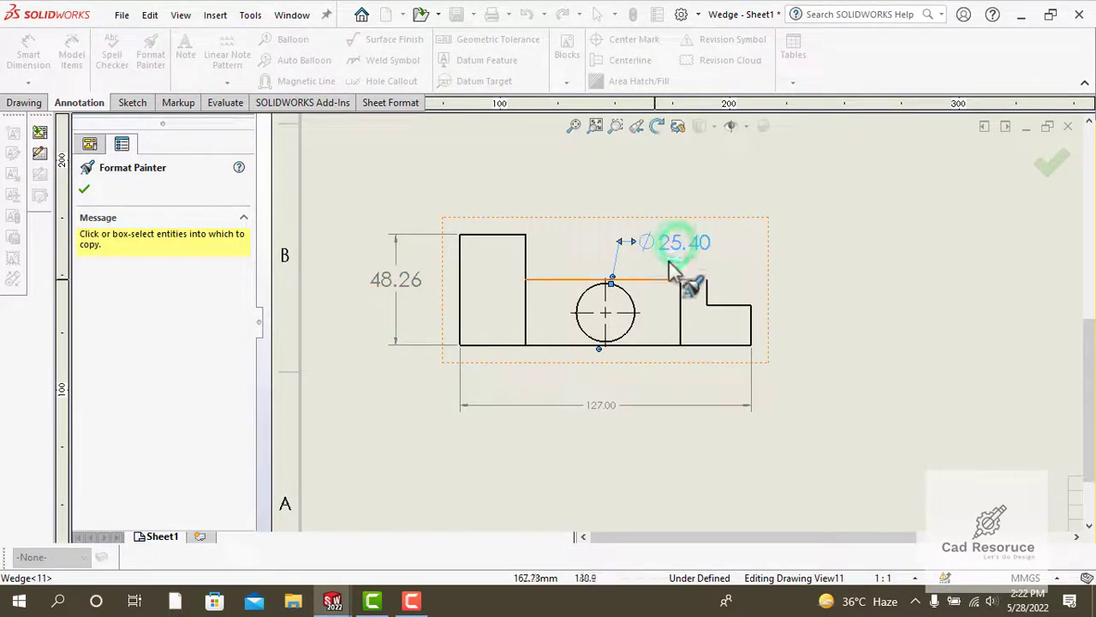
click(600, 402)
key(Escape)
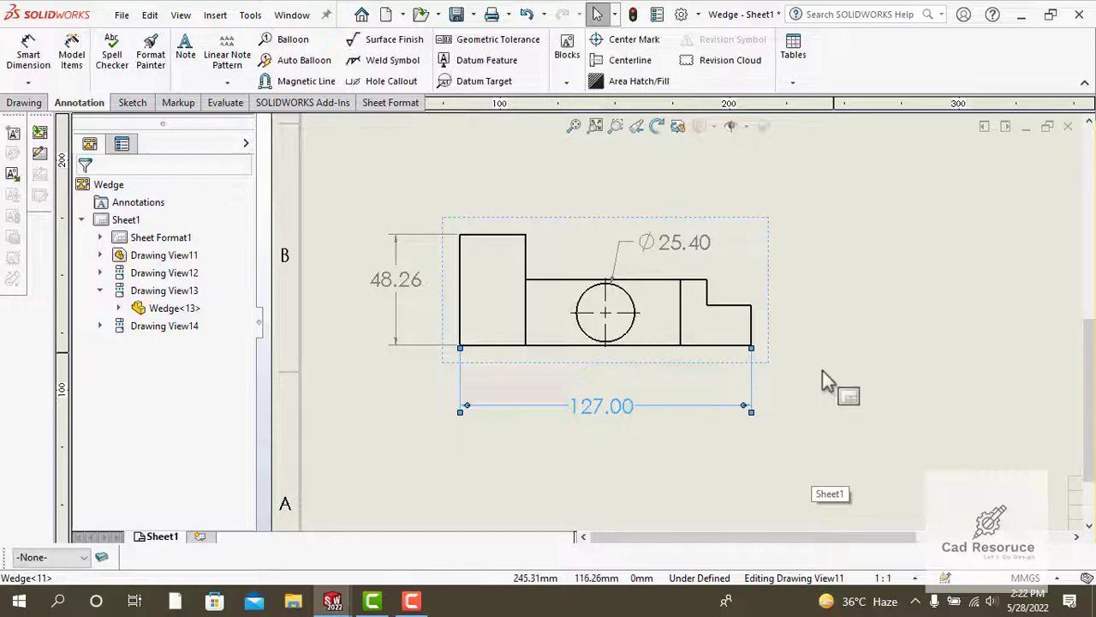
Step: Open the Wedge part model from the front view of the drawing
key(f)
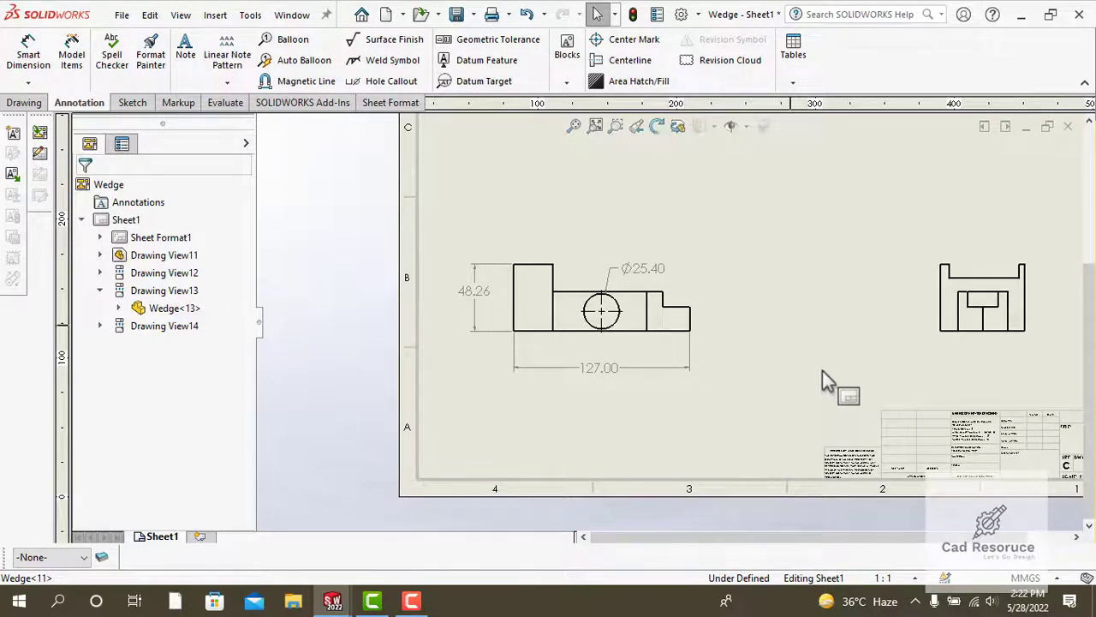
click(620, 264)
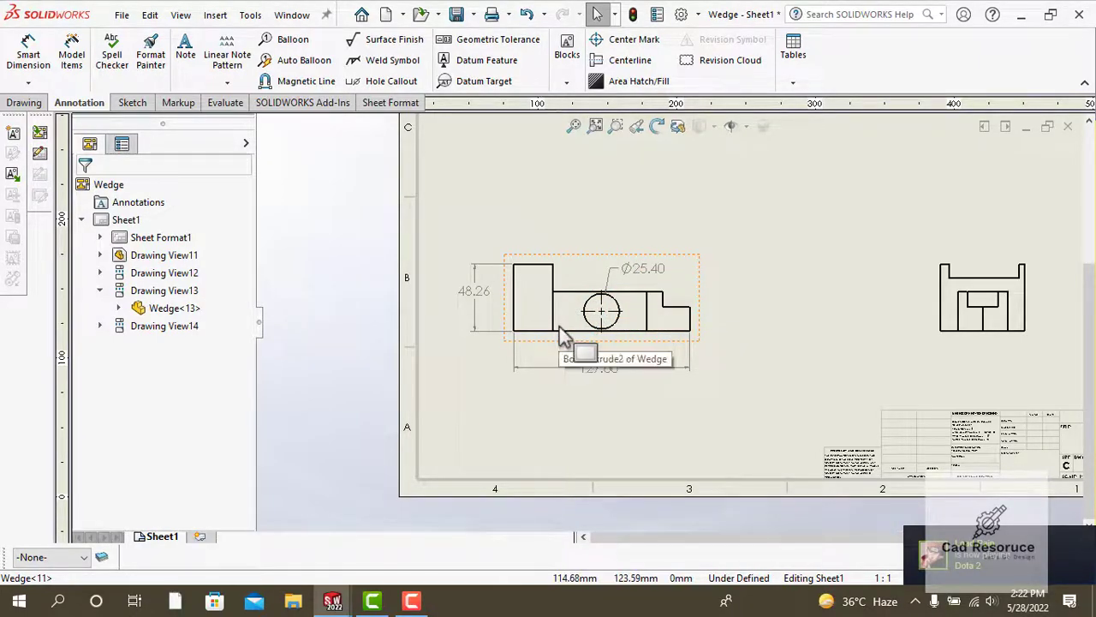
click(561, 334)
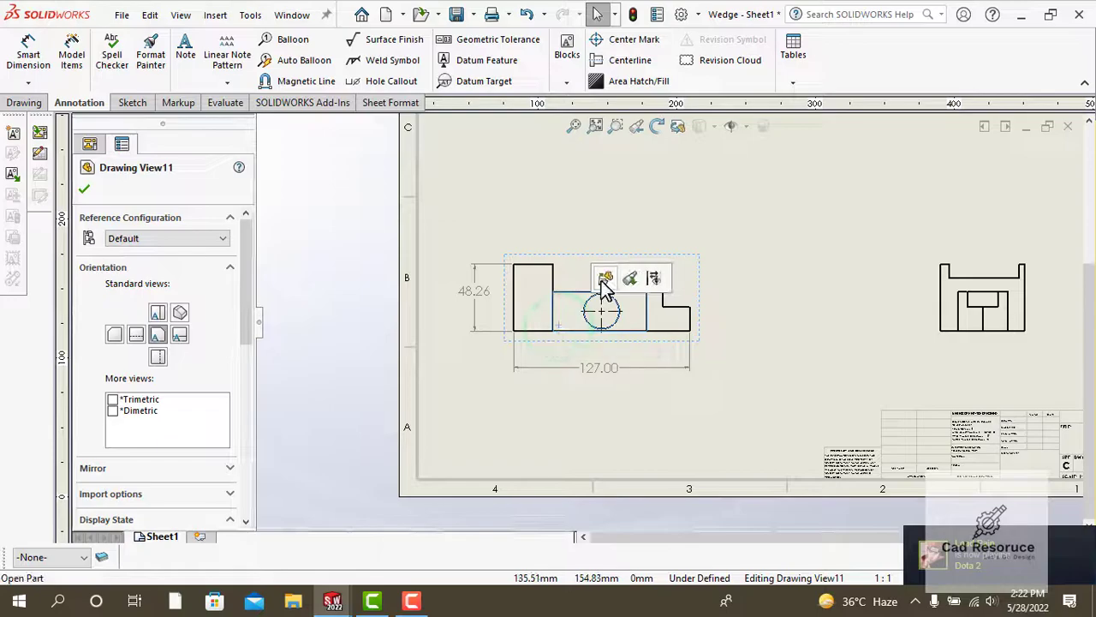
click(605, 281)
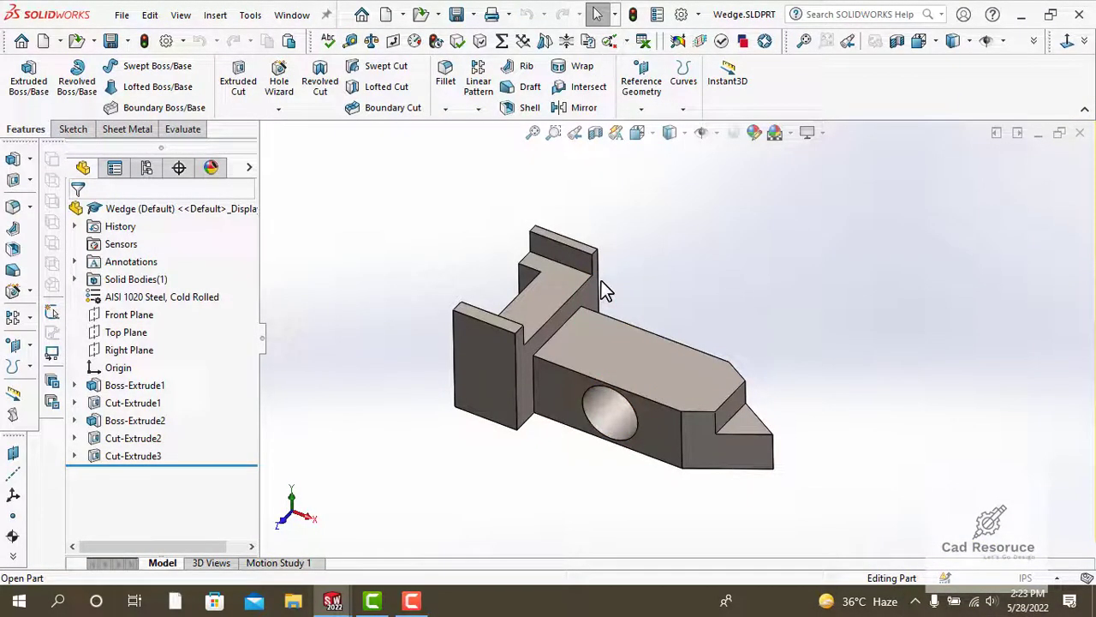
Step: Open the sketch of the round through-hole's cut feature for editing
middle_drag(601, 291, 732, 274)
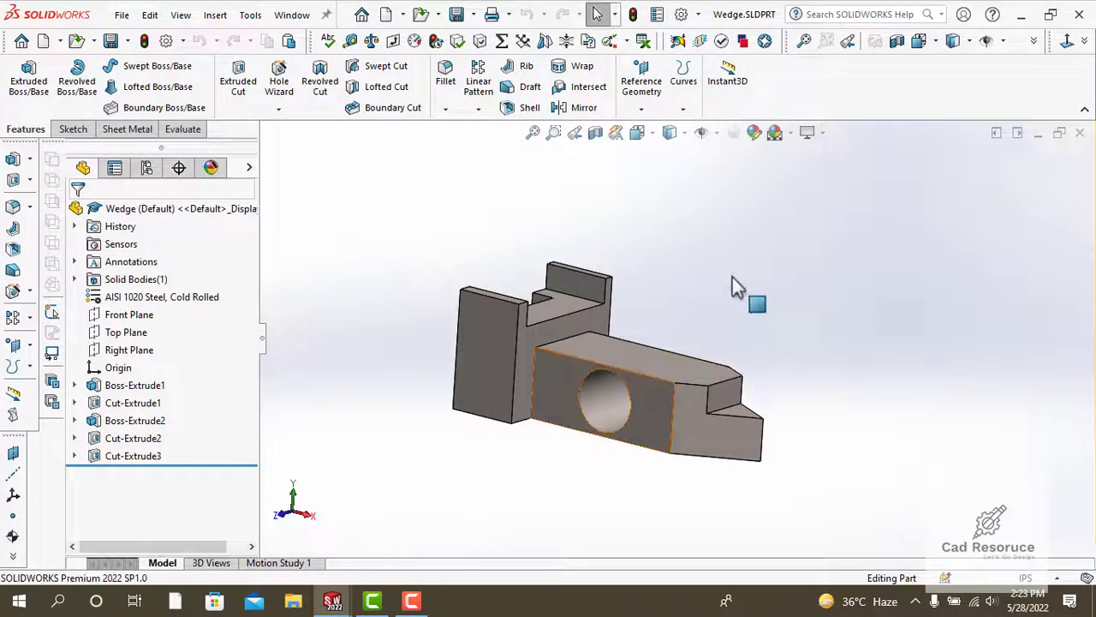
click(603, 407)
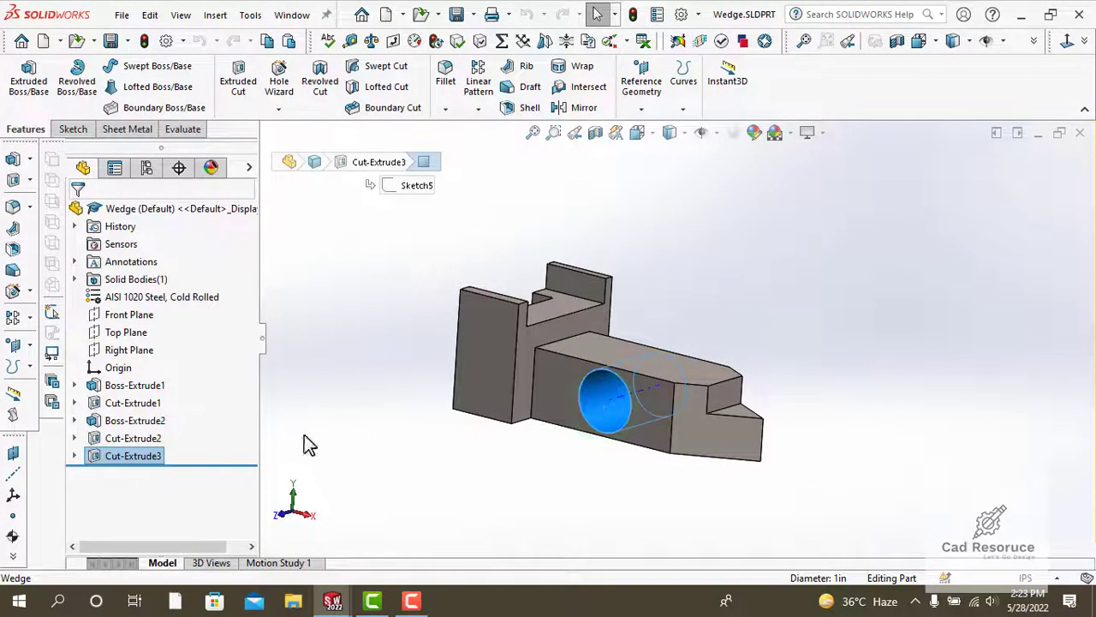
click(73, 456)
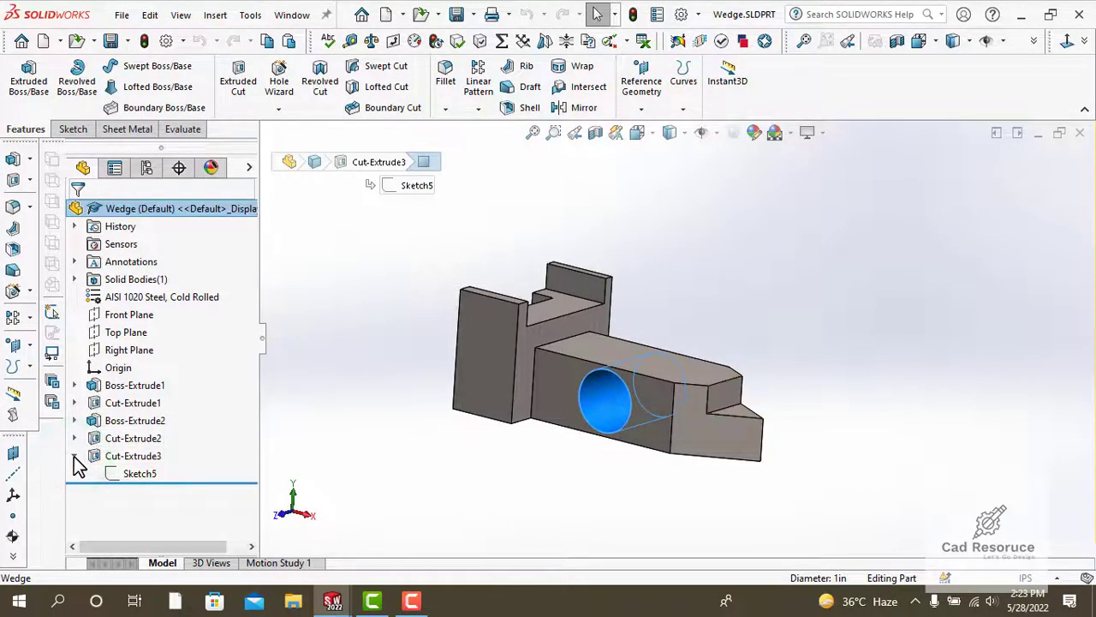
click(127, 477)
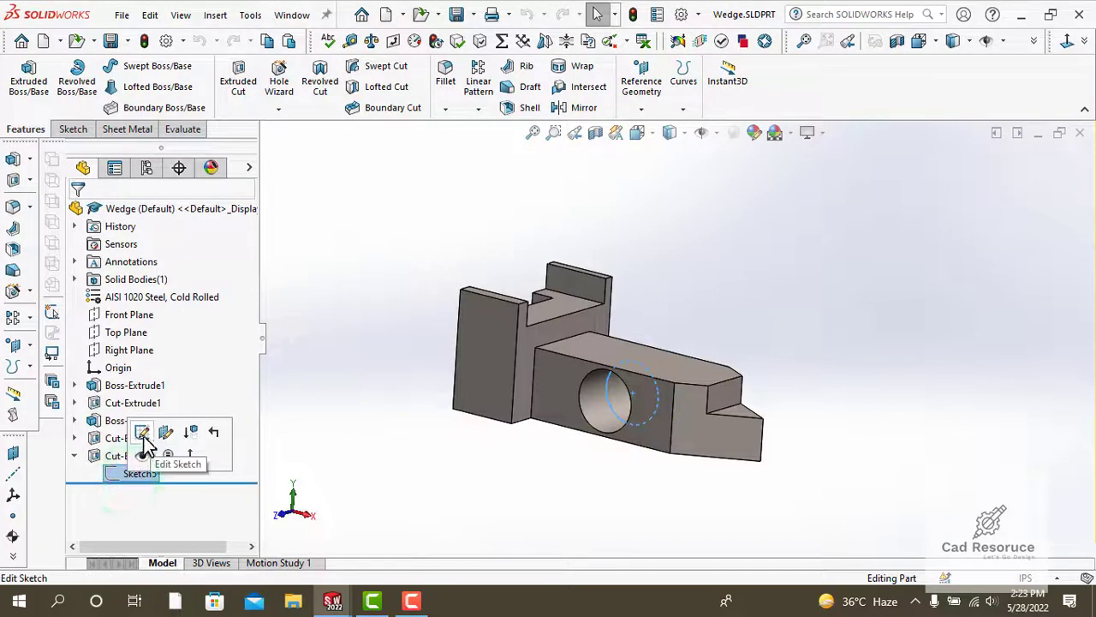
click(142, 434)
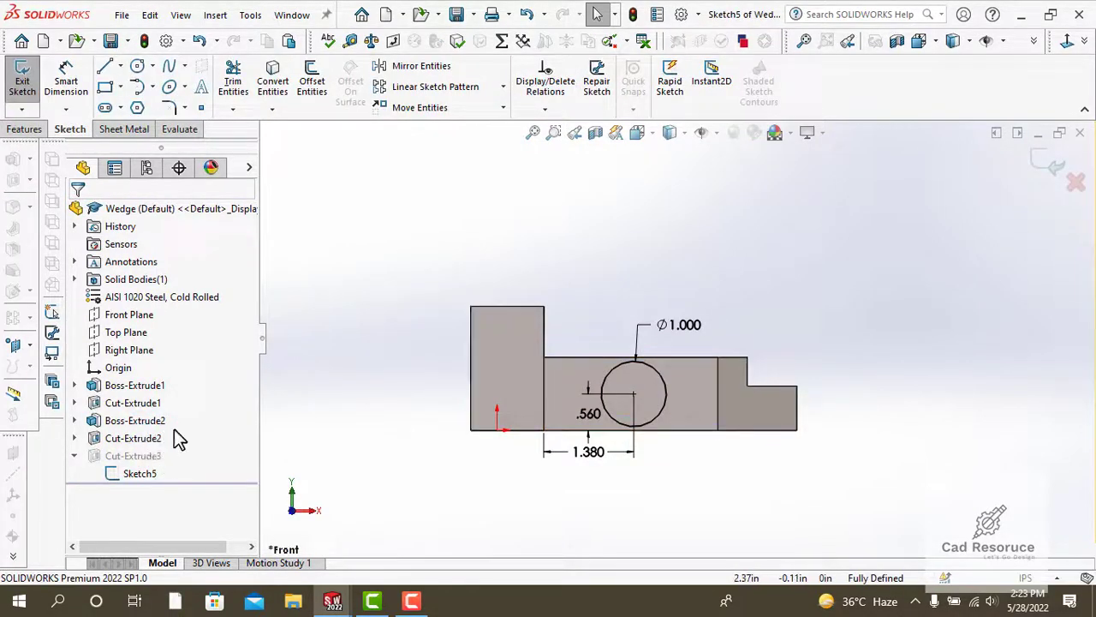
Step: Set the hole circle's diameter to 0.5 in, exit the sketch and rebuild the part
scroll(689, 304, down, 4)
double_click(690, 300)
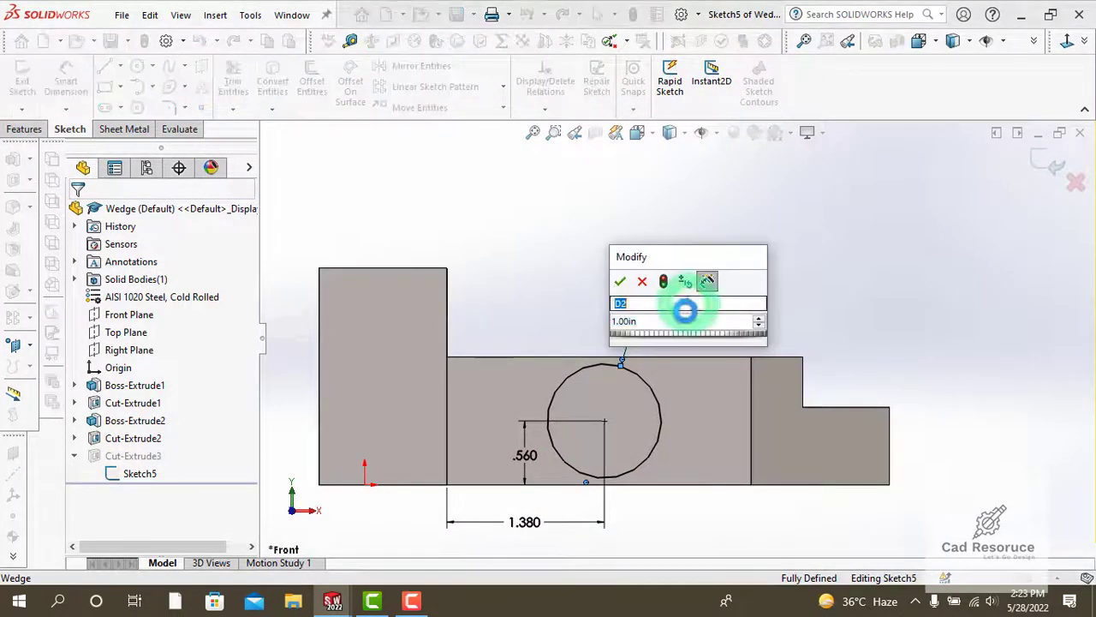
click(680, 325)
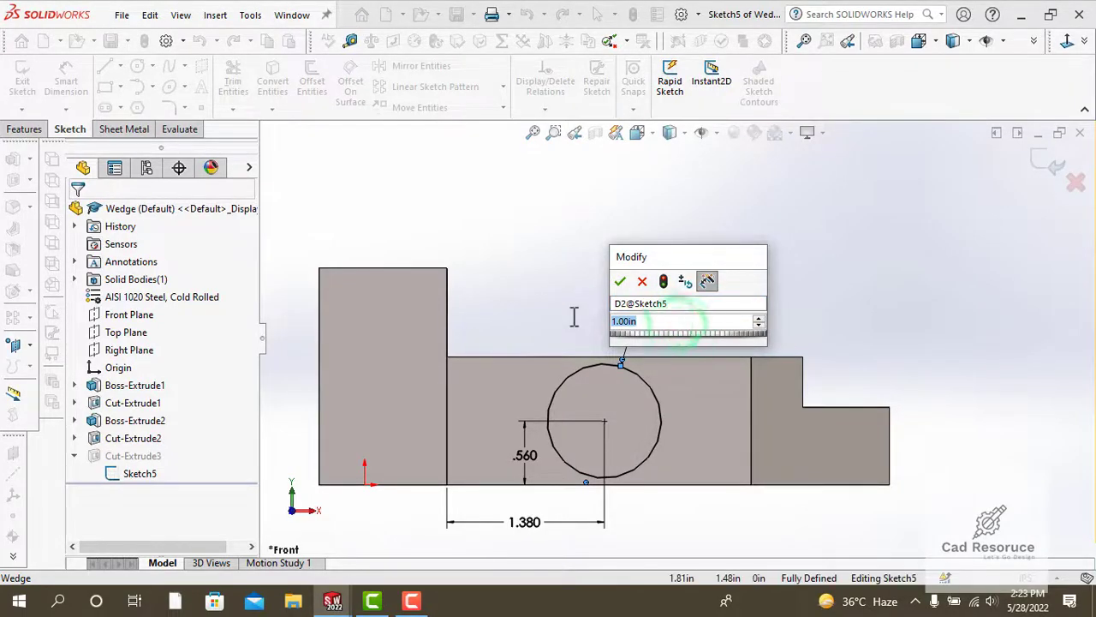
text(0.8)
key(Return)
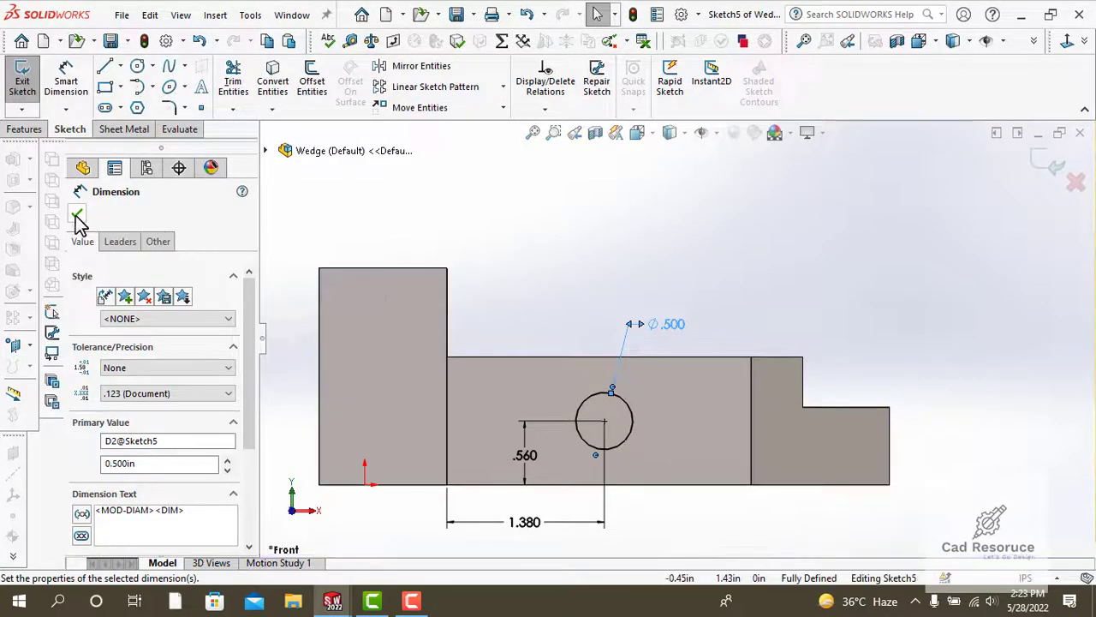
click(77, 219)
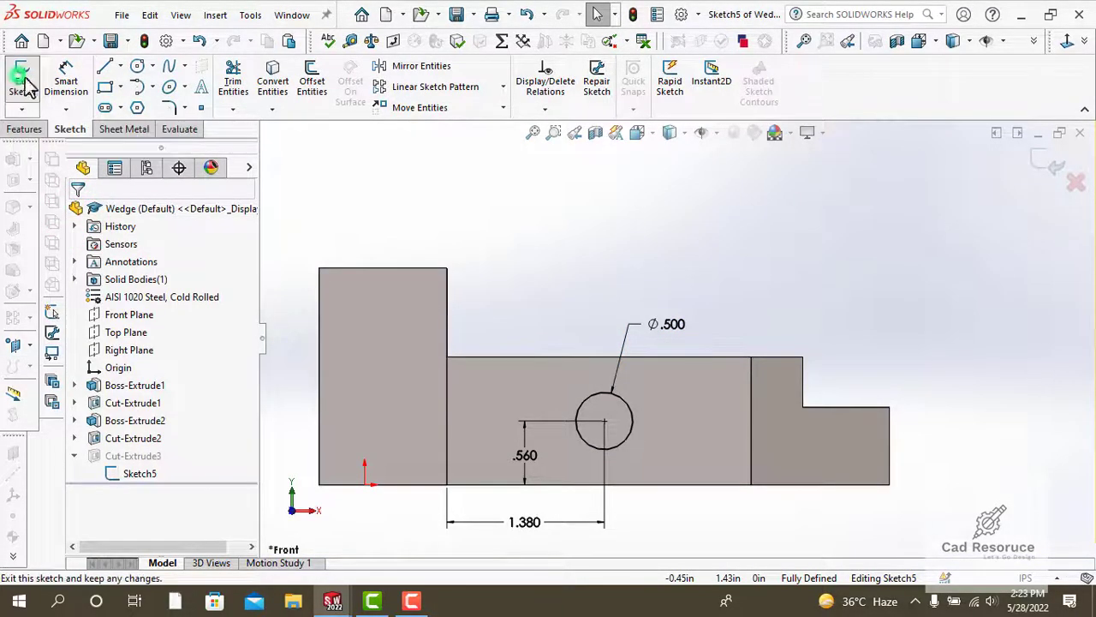
click(21, 81)
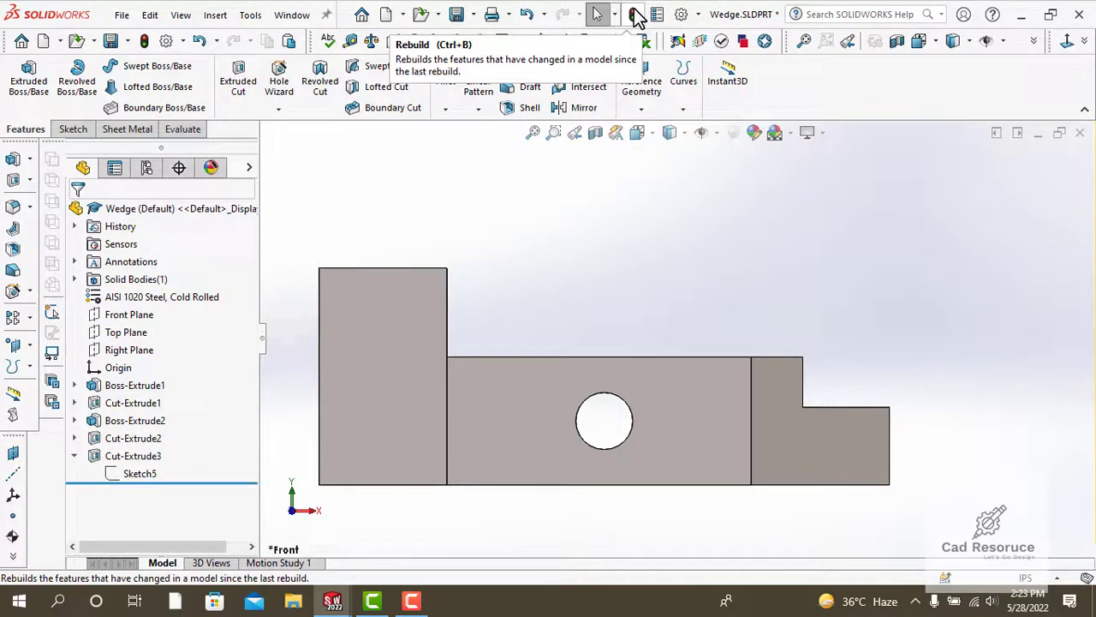
click(633, 15)
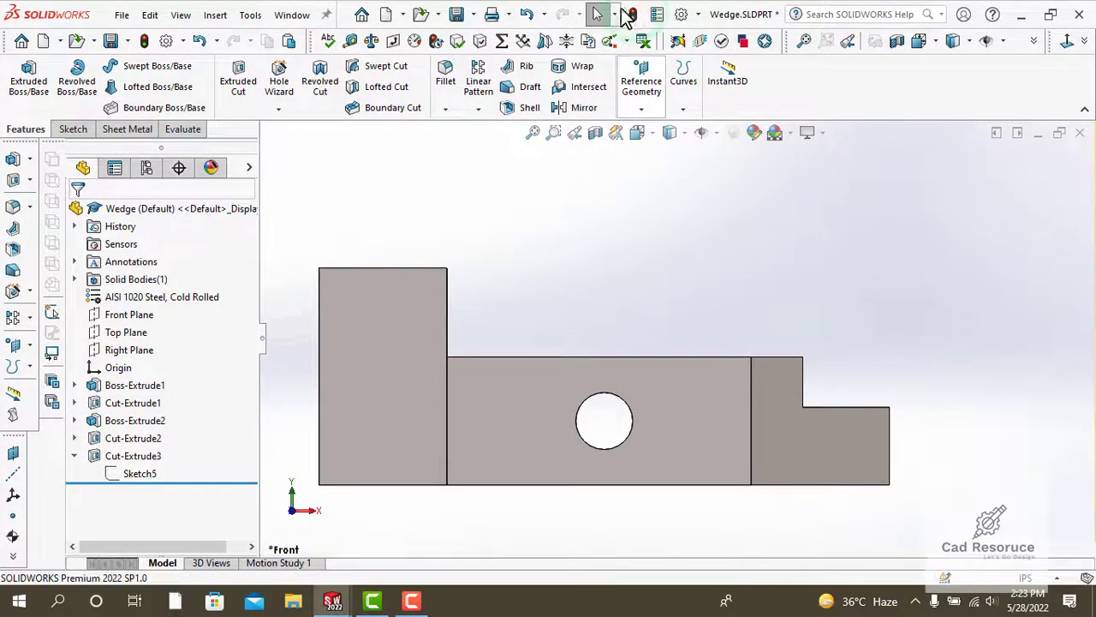
Step: Switch back to the Wedge drawing sheet and check the hole and its diameter dimension in the front view
click(290, 16)
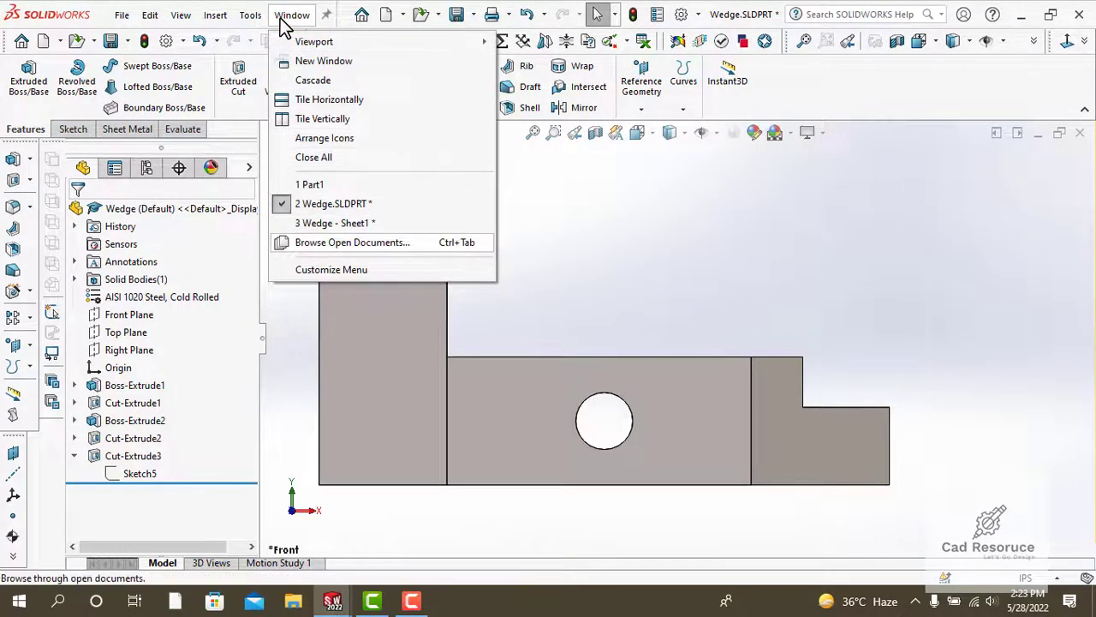
click(326, 224)
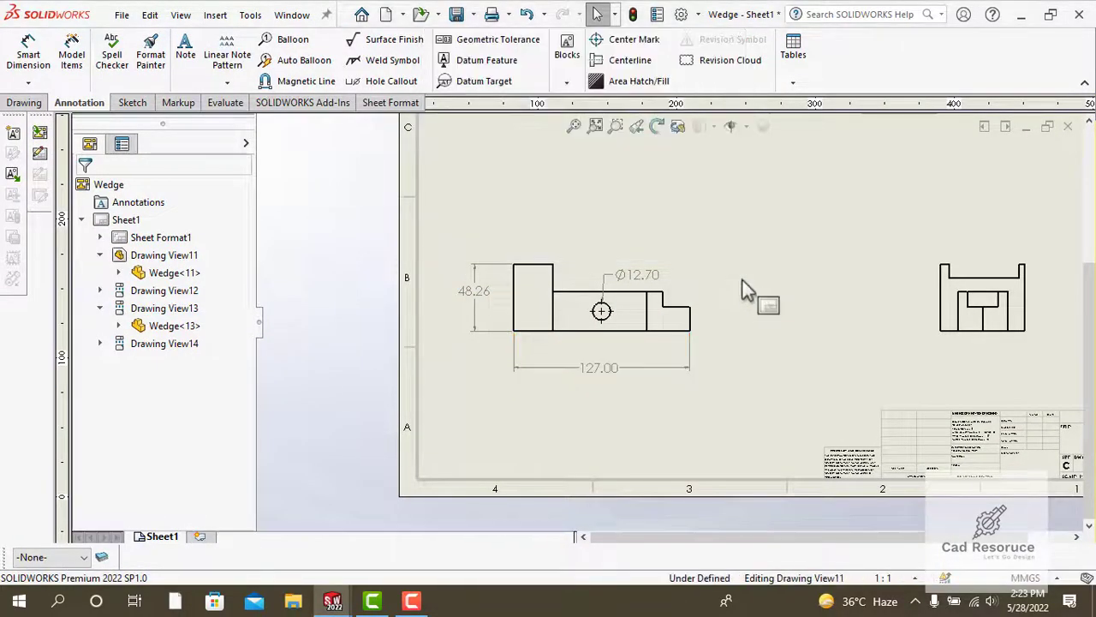
scroll(653, 317, down, 1)
scroll(579, 340, down, 1)
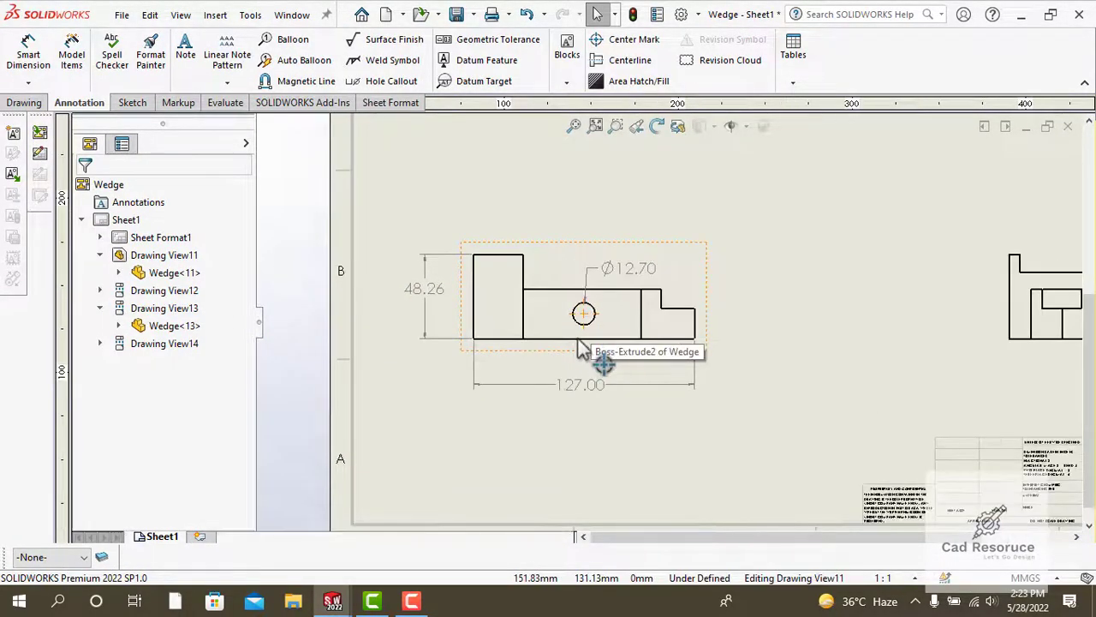
scroll(579, 340, down, 1)
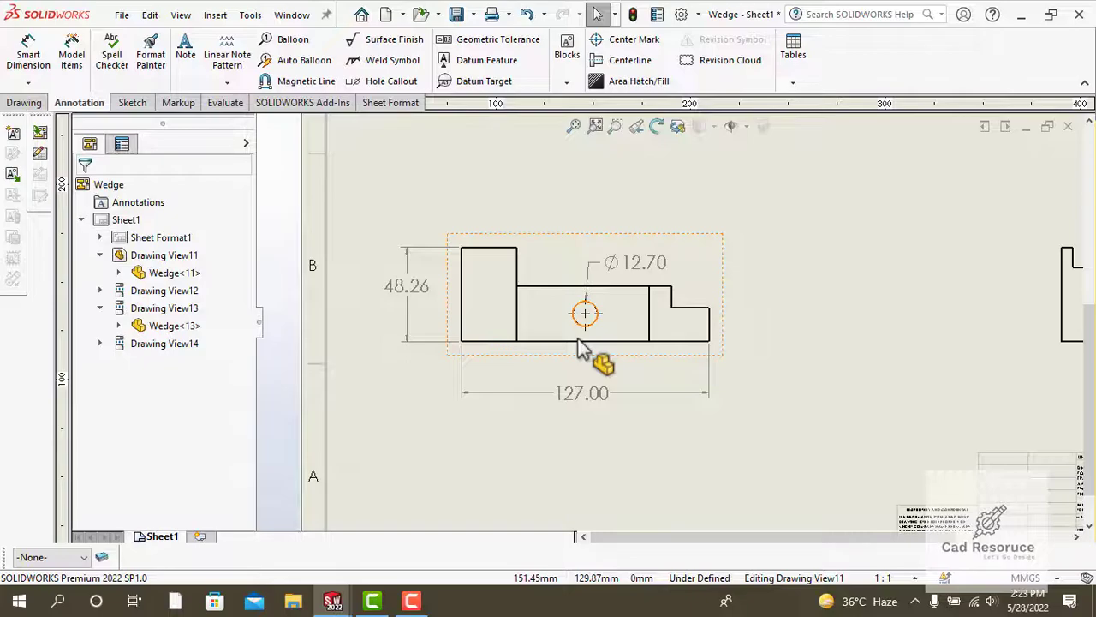
scroll(579, 343, up, 4)
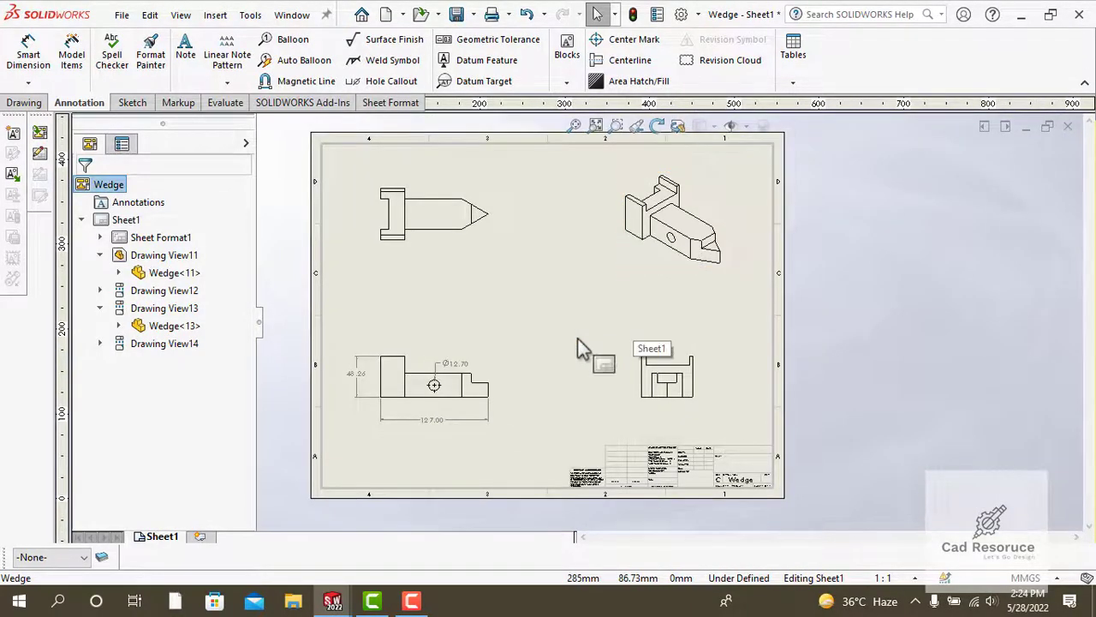
Step: Add a custom Revision property with the value A to the drawing's file properties
scroll(600, 355, down, 3)
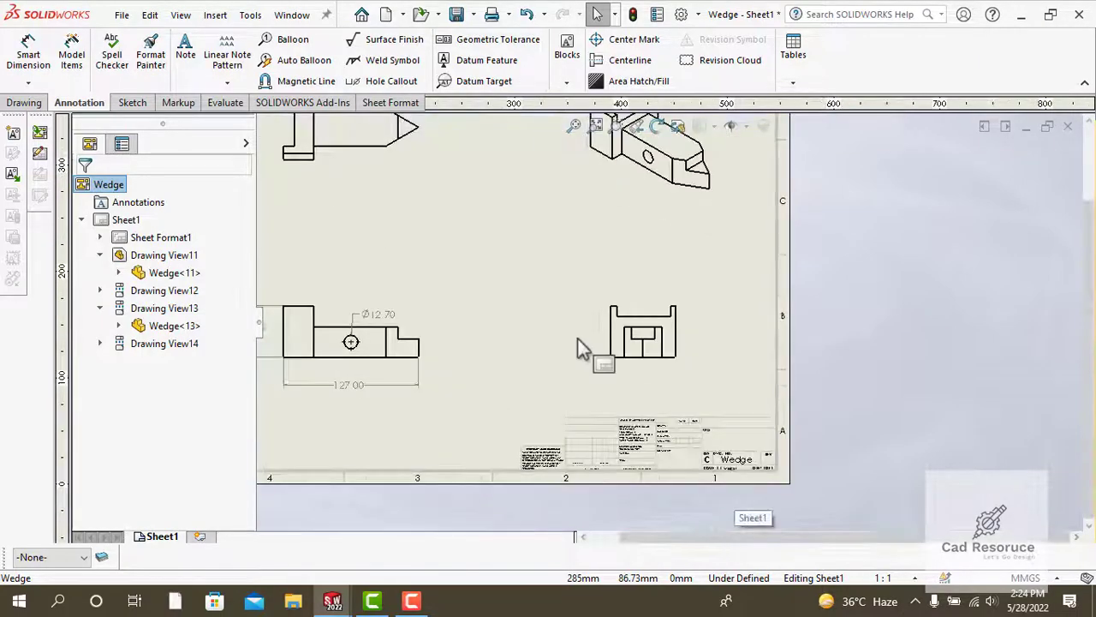
scroll(711, 409, down, 2)
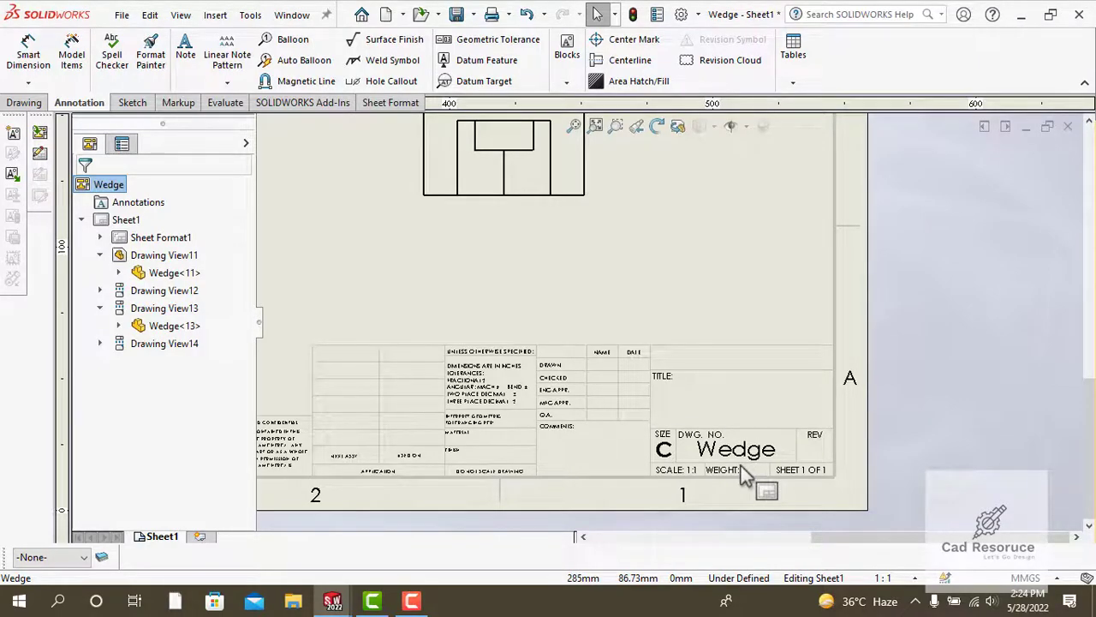
click(657, 16)
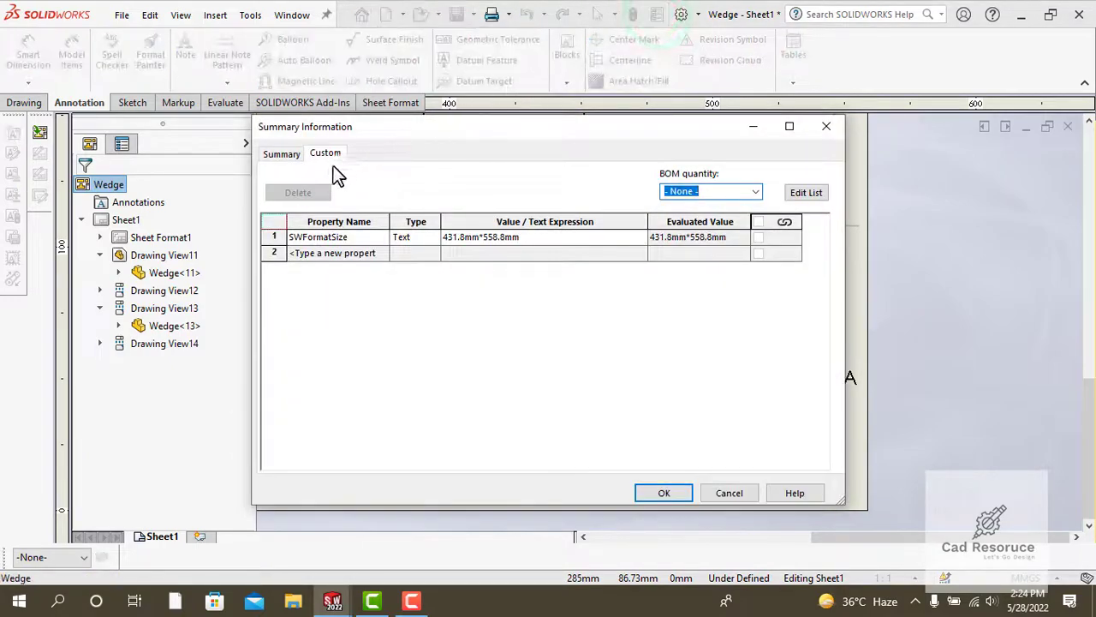
click(362, 255)
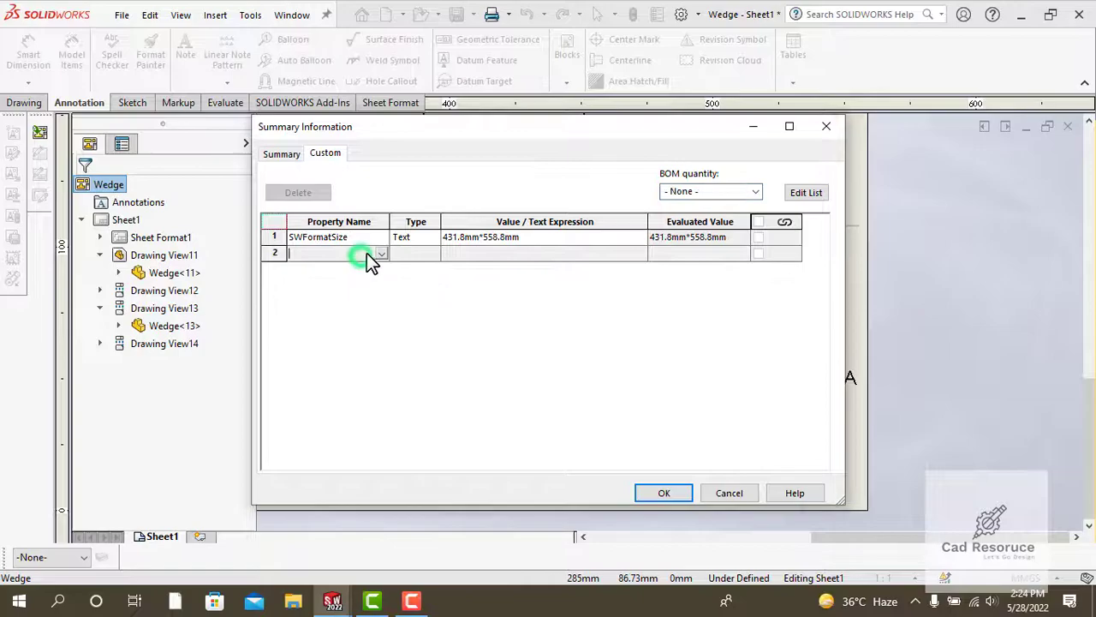
click(382, 255)
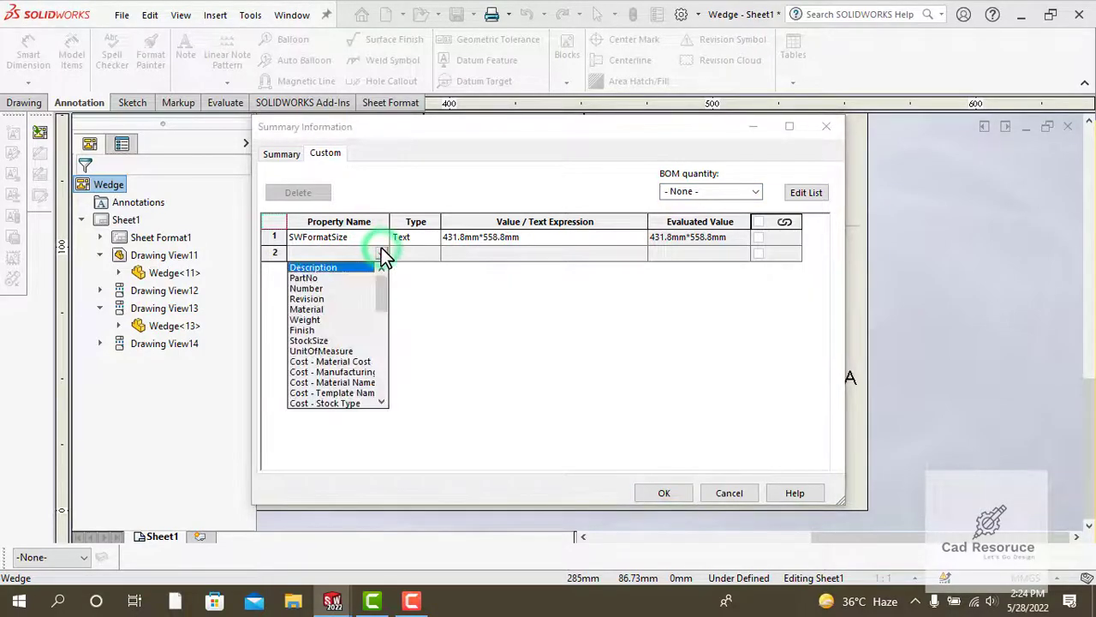
click(318, 298)
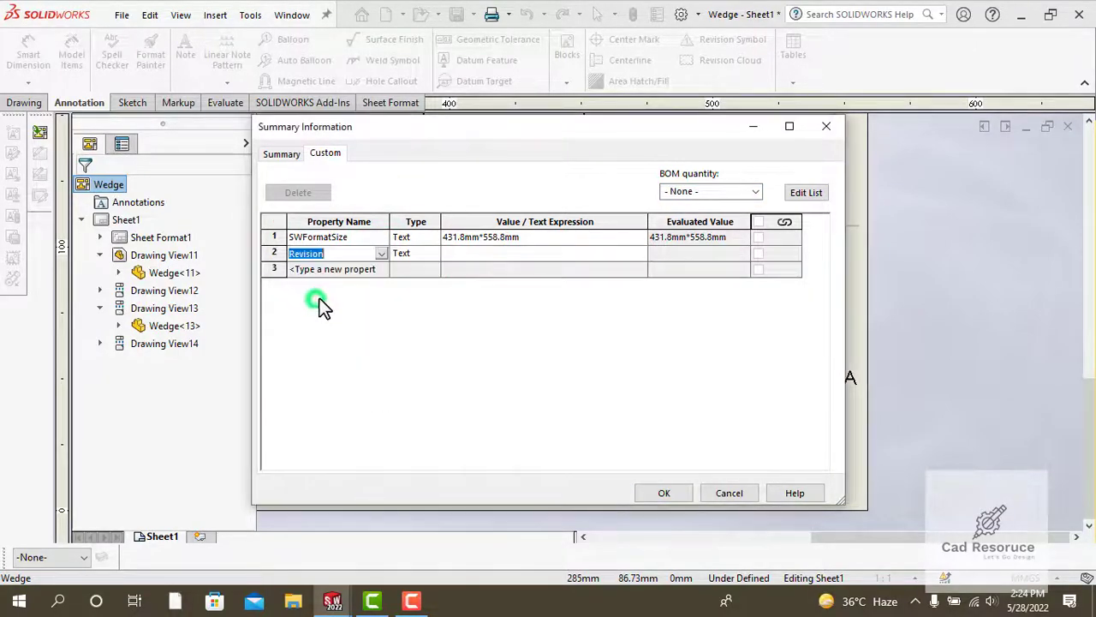
click(514, 257)
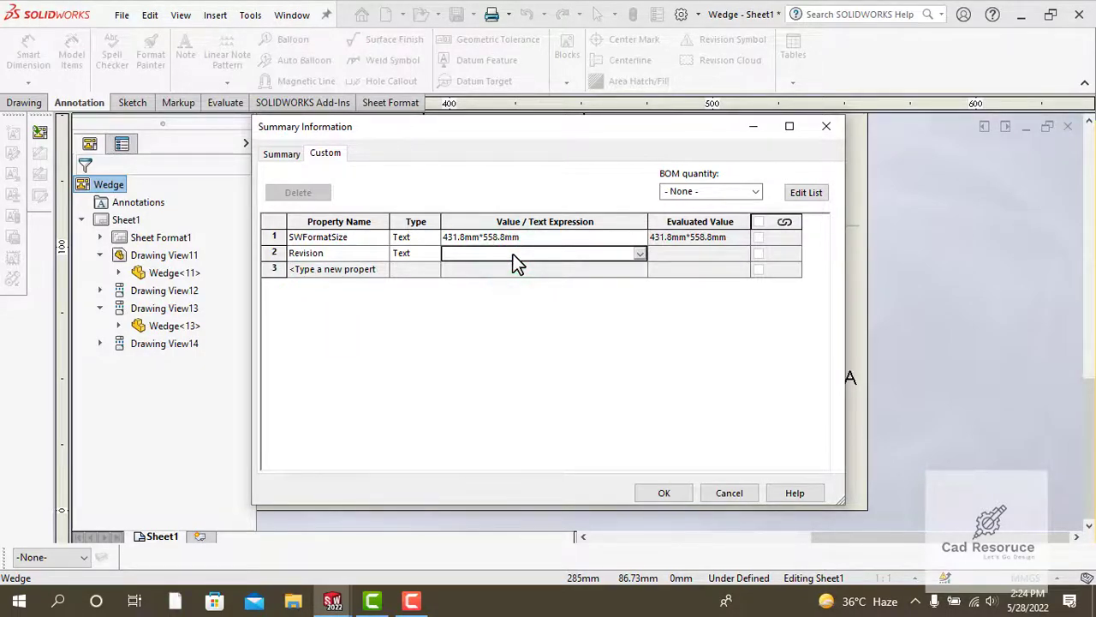
text(A)
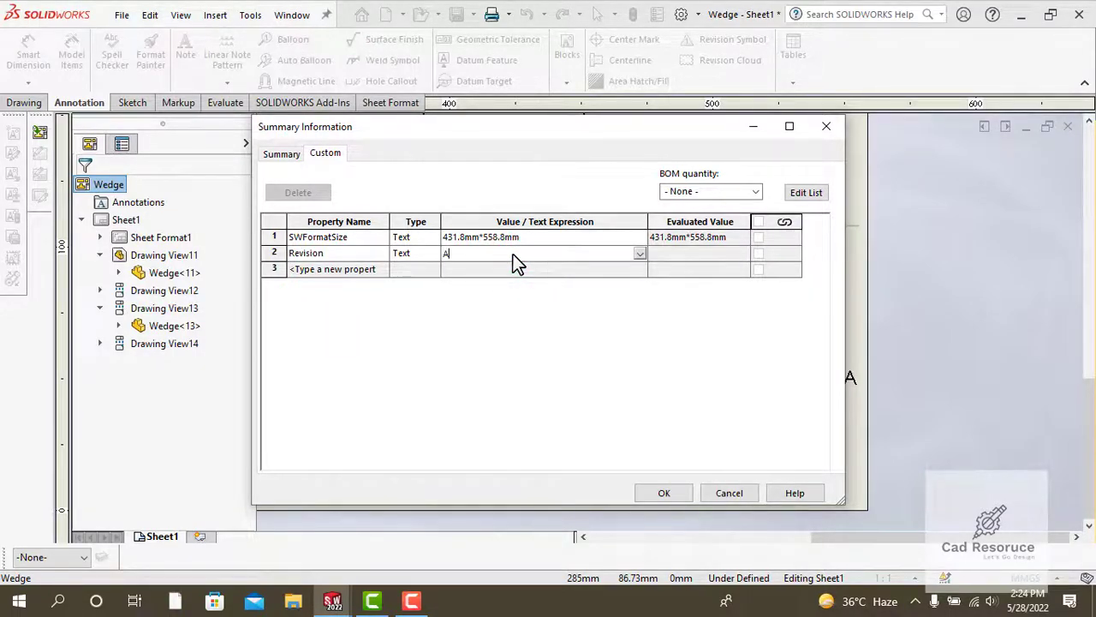
click(664, 493)
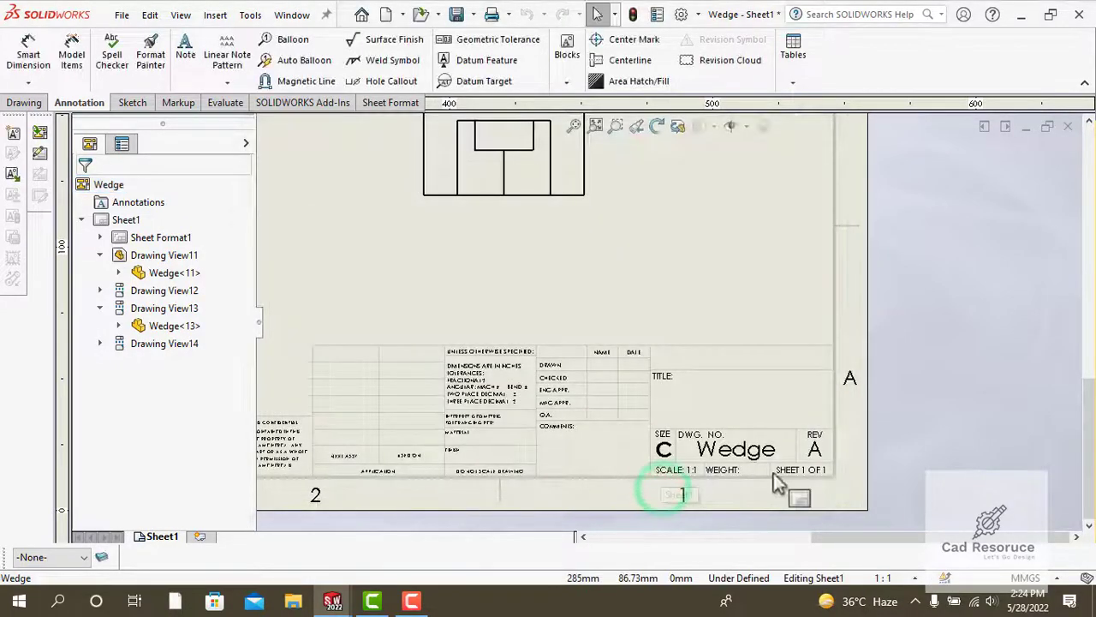
Step: Check the REV entry in the title block up close, and return to a view of the whole drawing sheet
scroll(825, 475, up, 3)
scroll(780, 415, up, 3)
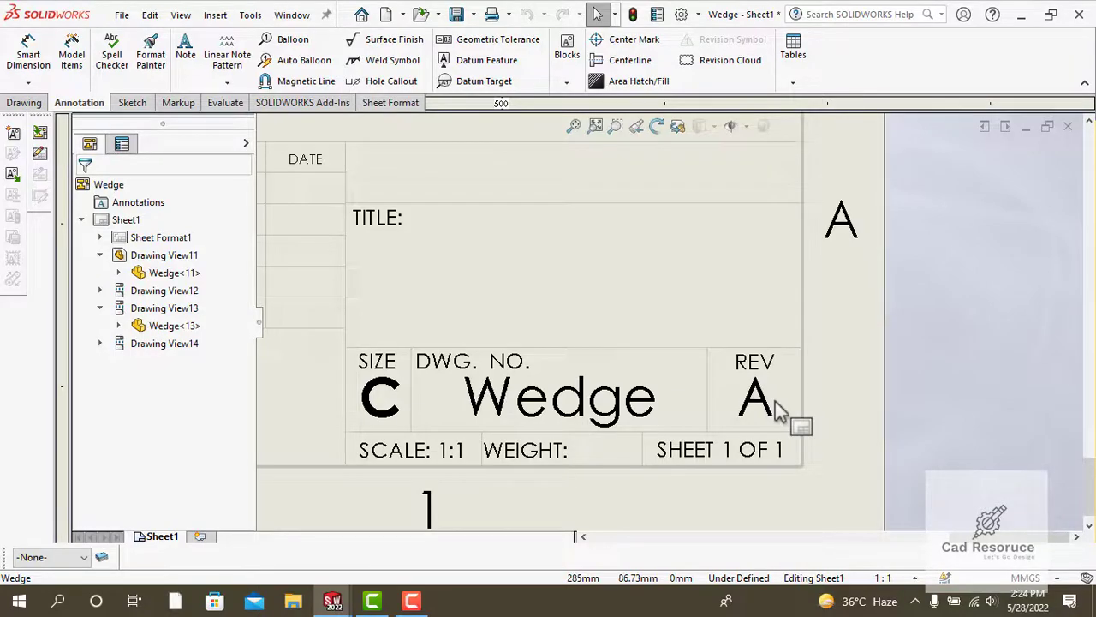
scroll(779, 411, down, 1)
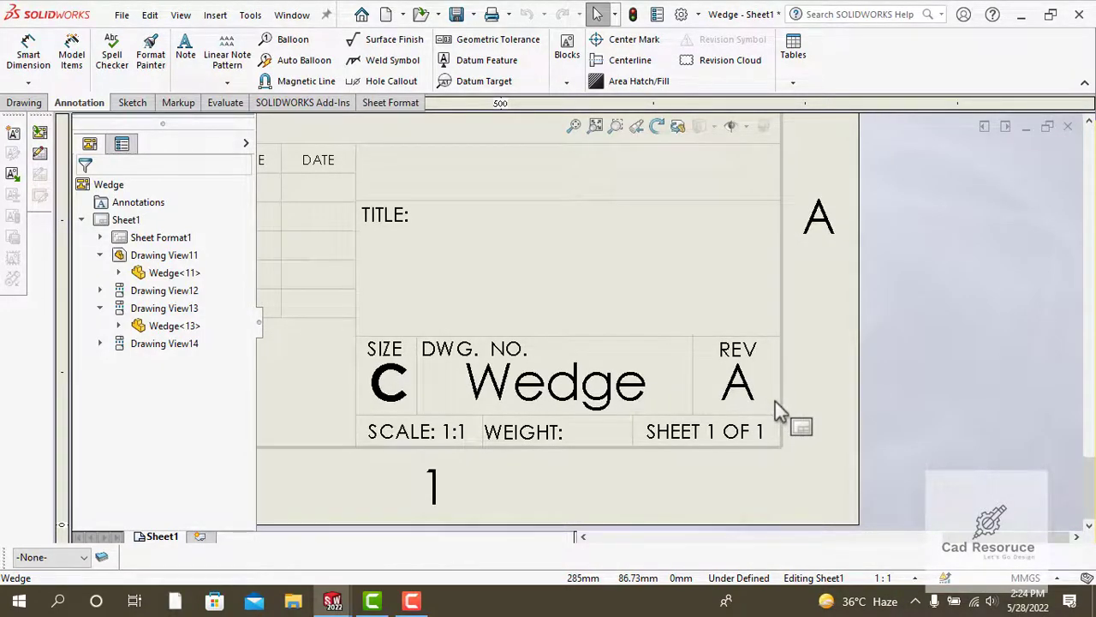
scroll(775, 412, down, 5)
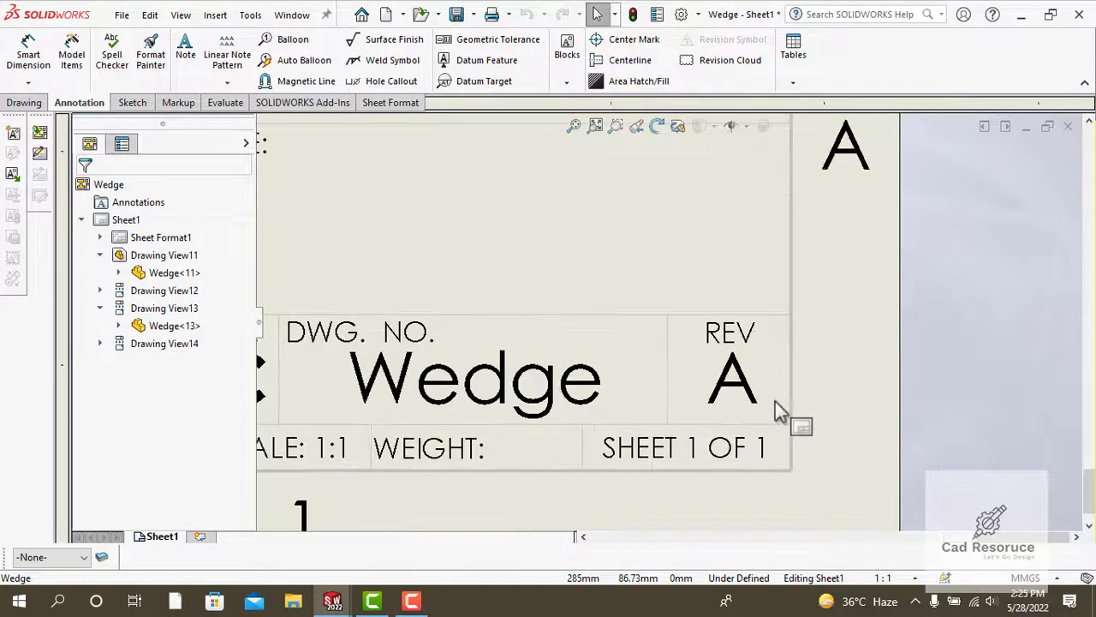
scroll(775, 411, down, 2)
scroll(775, 411, up, 2)
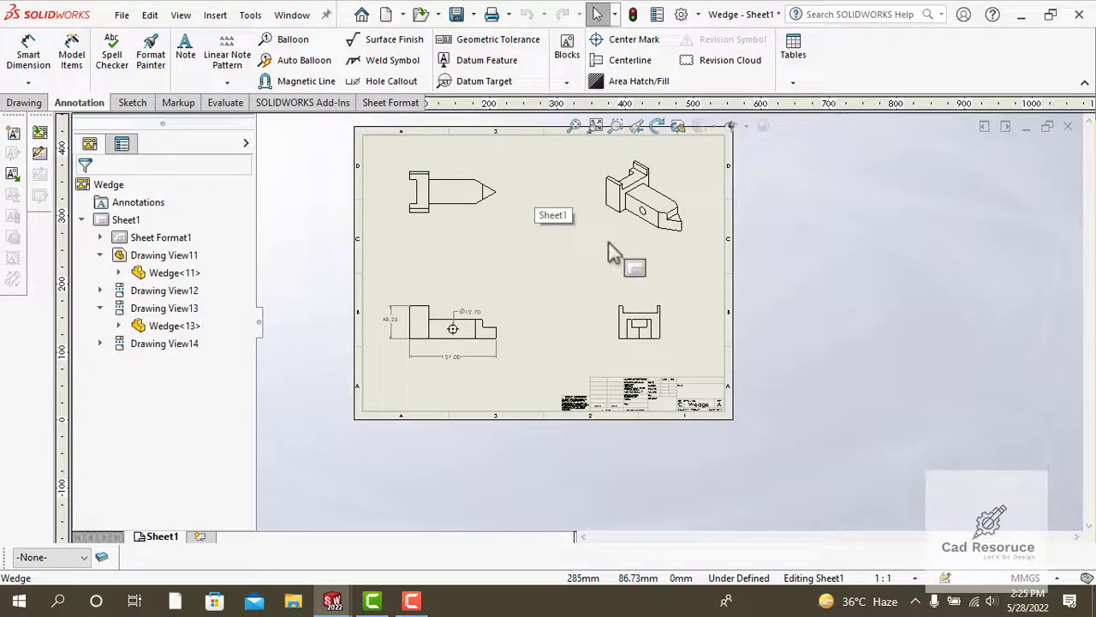
scroll(572, 207, up, 1)
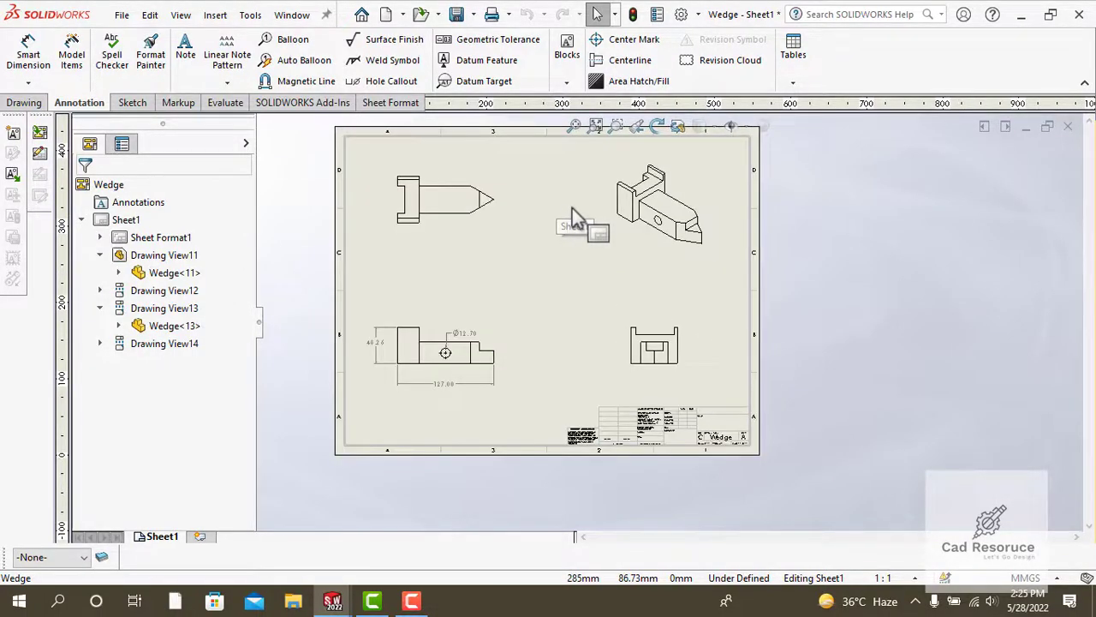